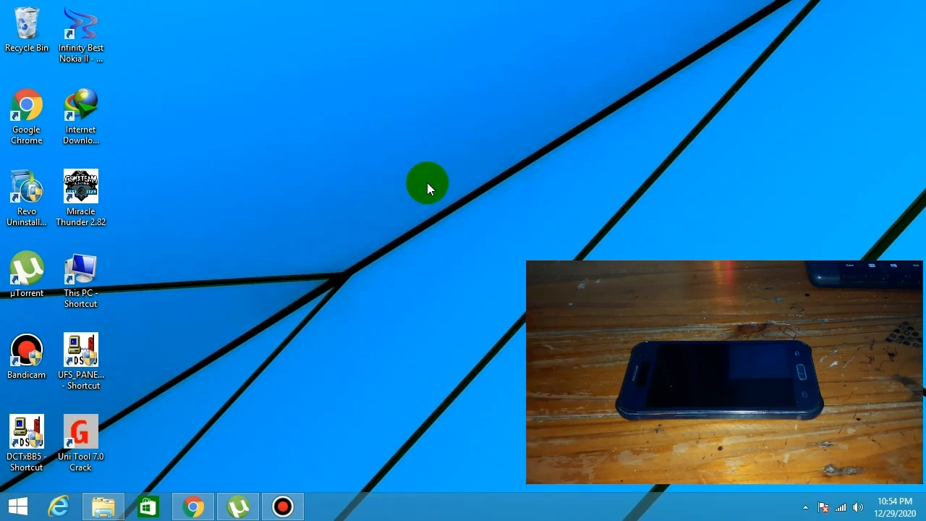
Extract the Android Rom Dump 1.3.5 archive with 7-Zip directly into its DATA 1 folder
left_click(105, 510)
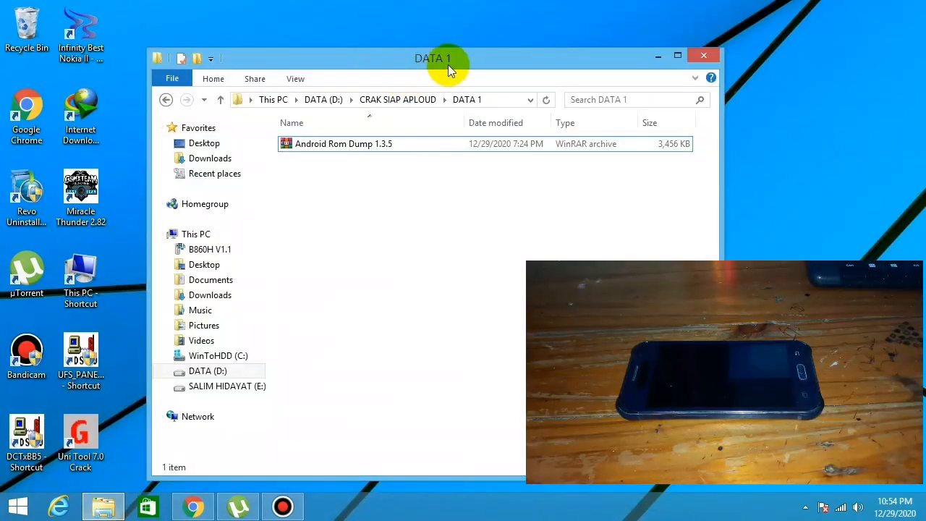
left_click(447, 64)
left_click_drag(432, 54, 302, 27)
left_click(262, 108)
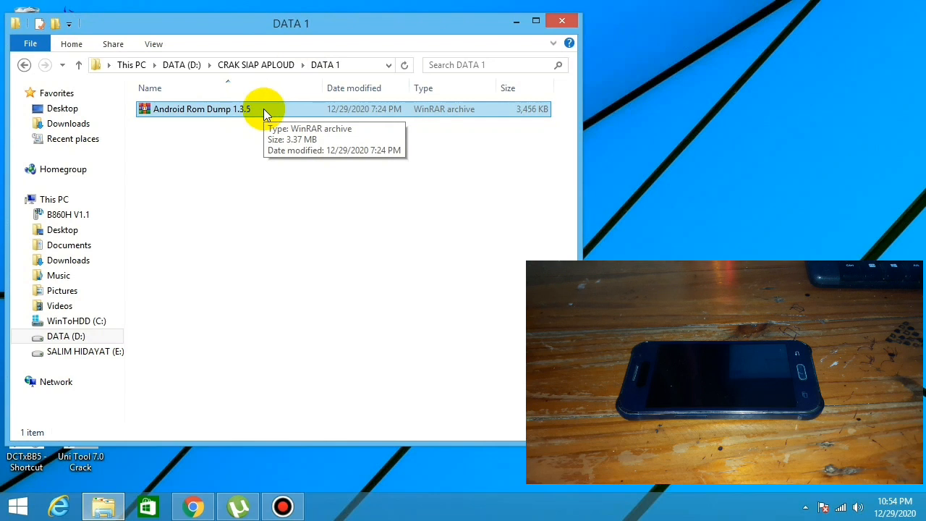
right_click(263, 108)
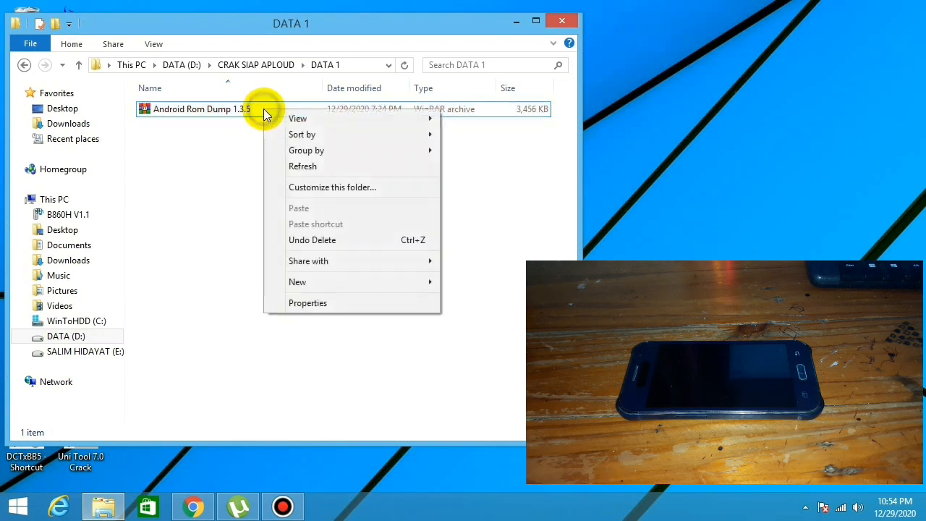
left_click(243, 113)
right_click(242, 113)
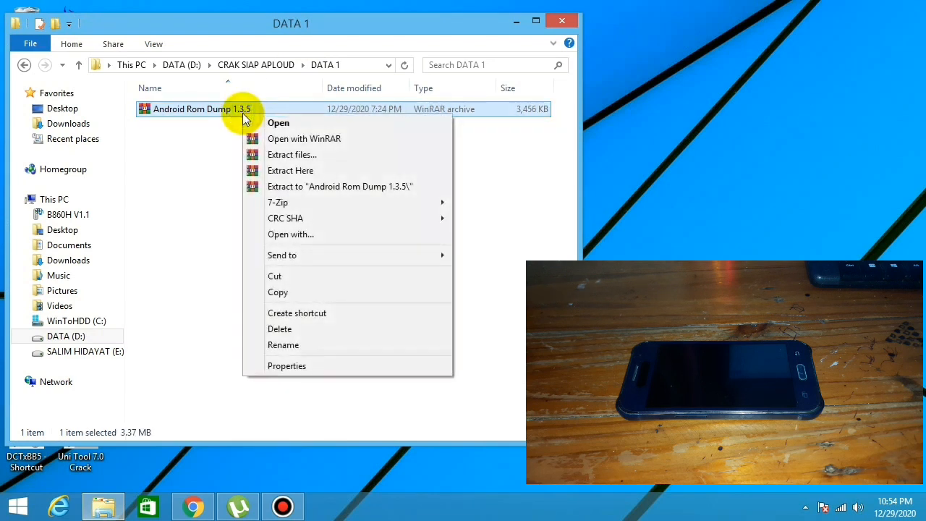
mouse_move(327, 206)
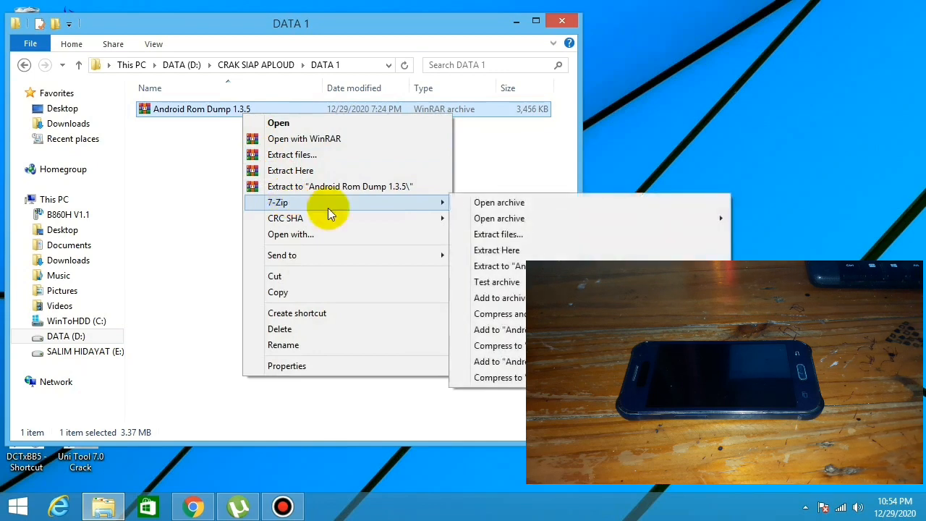
left_click(510, 248)
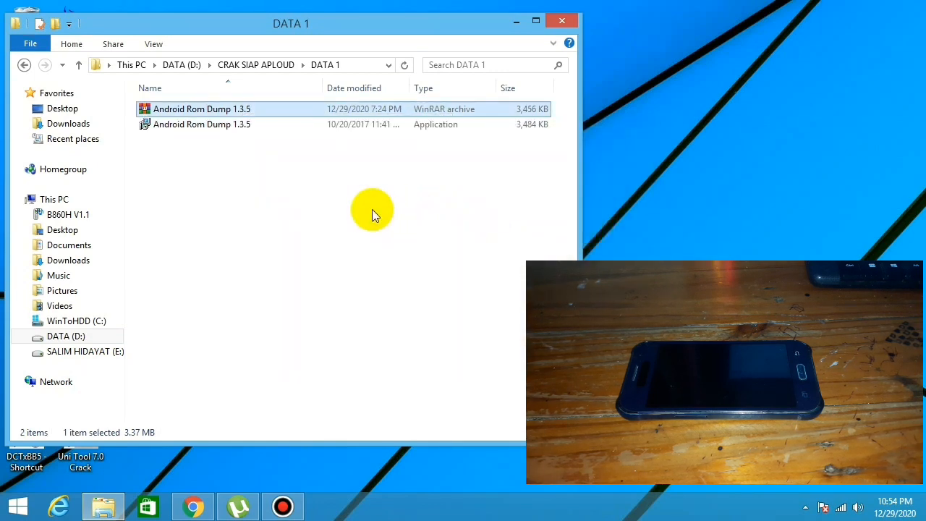
Run the extracted Android Rom Dump 1.3.5 installer and clear the folder window out of the way
left_click(212, 132)
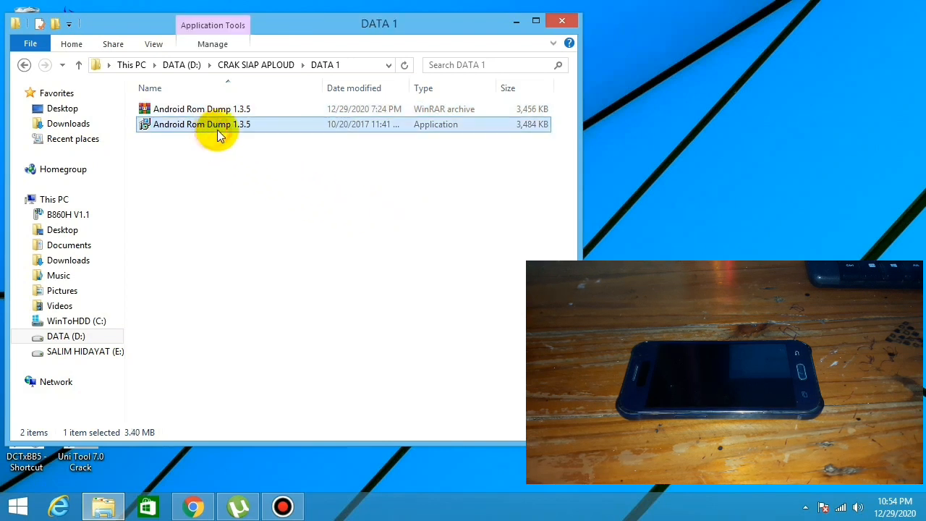
double_click(234, 122)
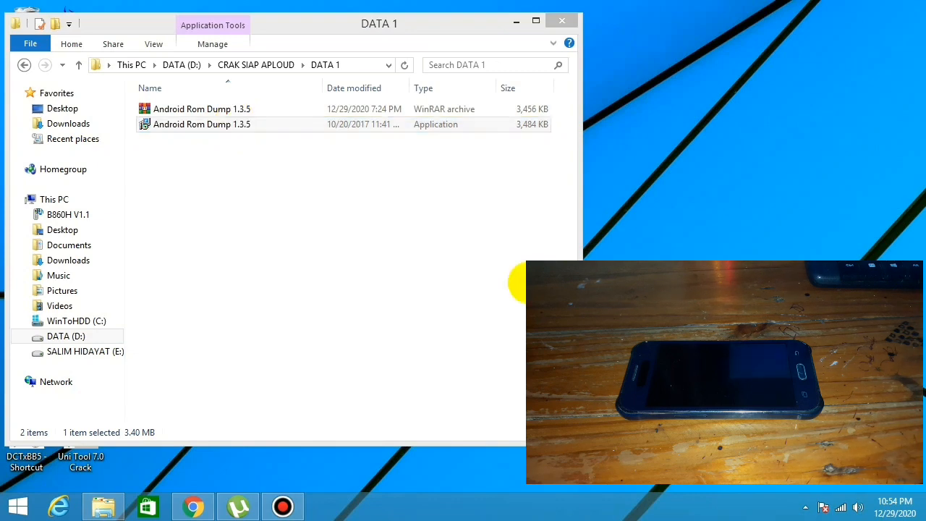
left_click(515, 22)
left_click_drag(496, 112, 239, 49)
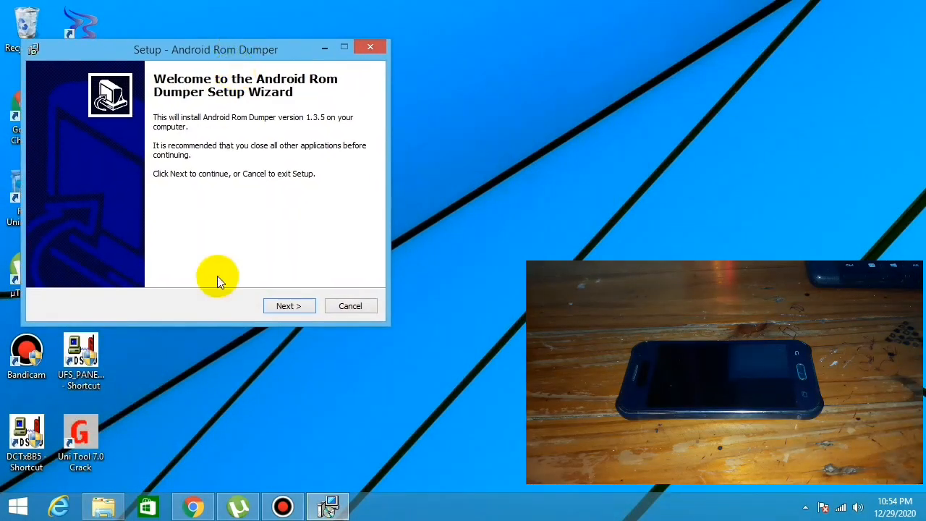
Install Android Rom Dumper with the default folders and a desktop icon, and finish setup without launching the program
left_click(288, 306)
left_click(290, 305)
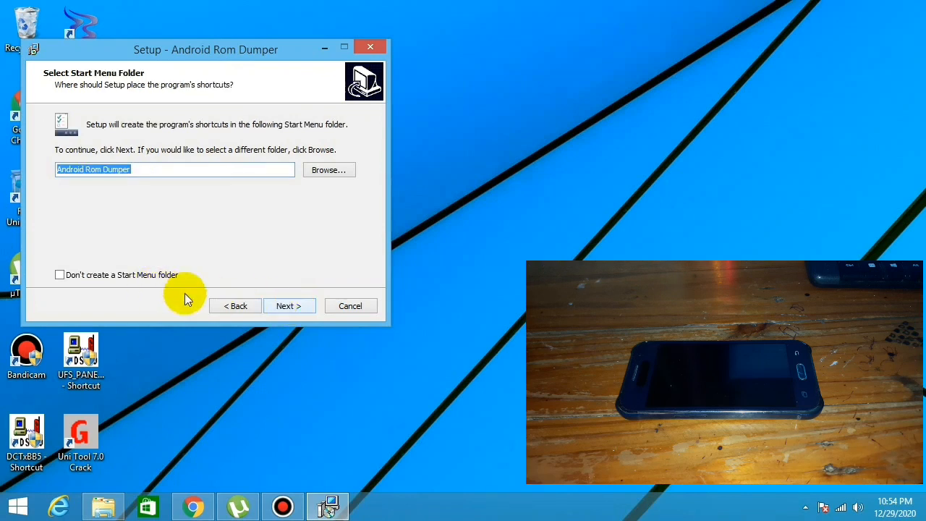
left_click(290, 305)
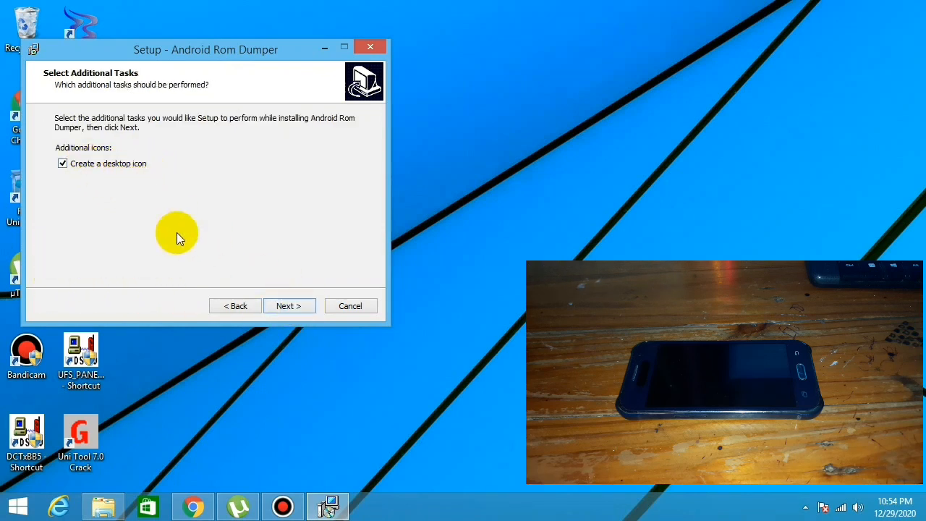
left_click(300, 307)
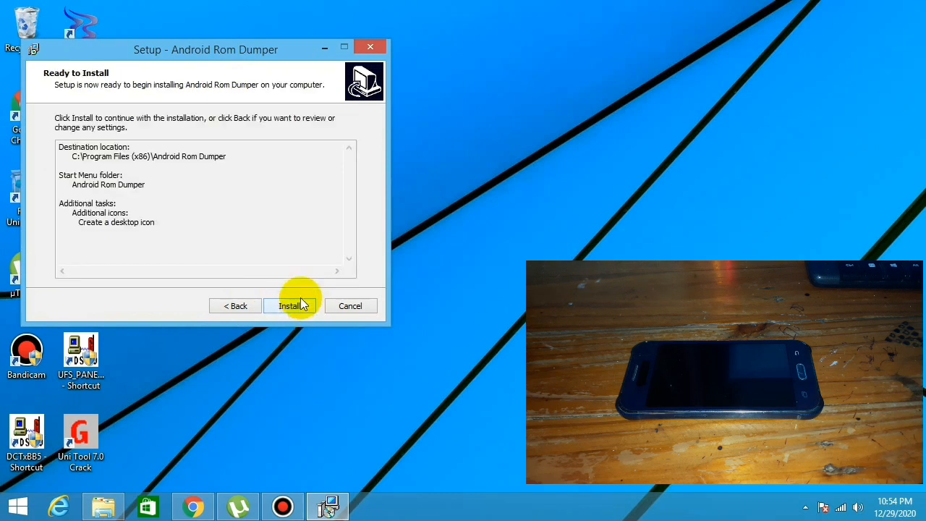
left_click(291, 306)
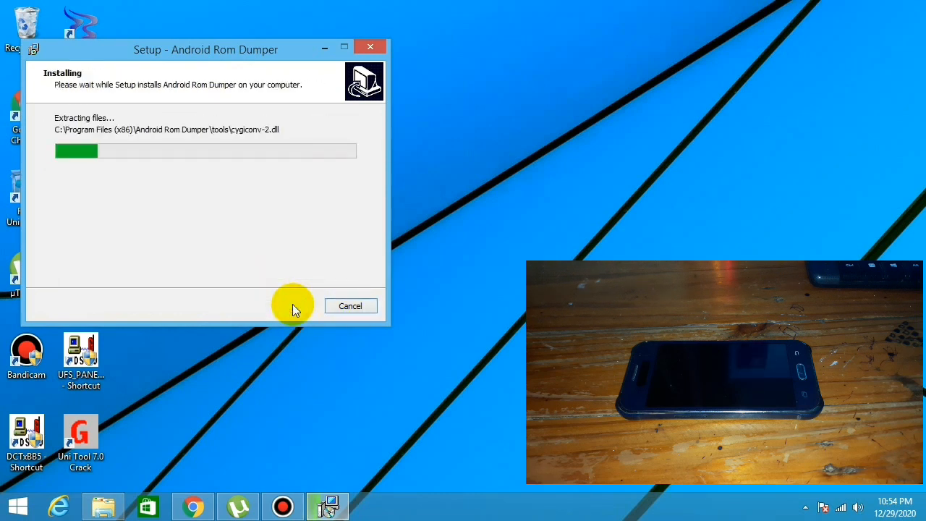
left_click(162, 177)
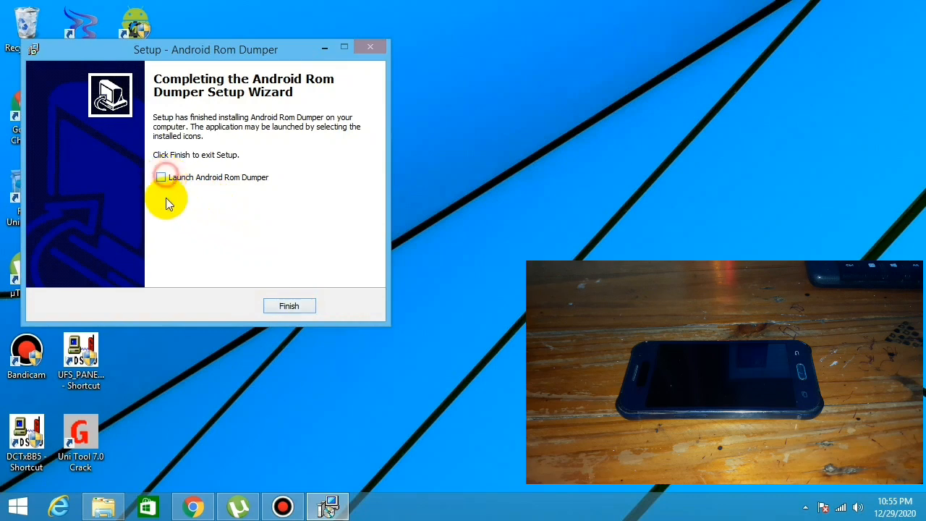
left_click(288, 306)
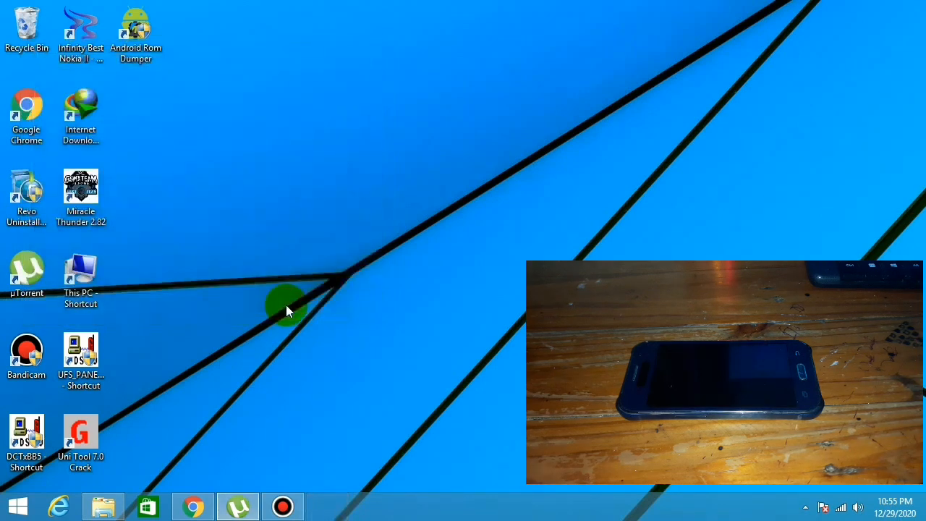
right_click(277, 90)
left_click(308, 133)
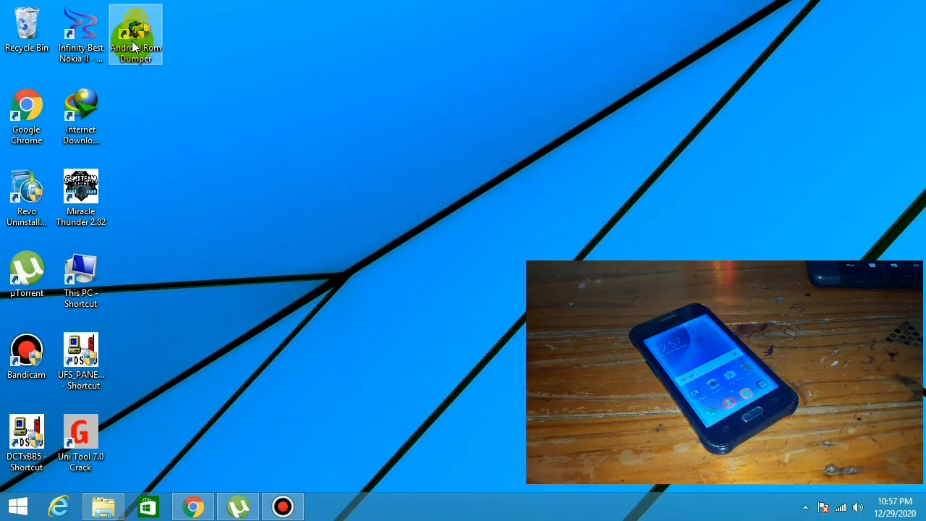
Launch Android Rom Dumper from the desktop and place its window clear of the phone view
left_click(114, 80)
double_click(139, 45)
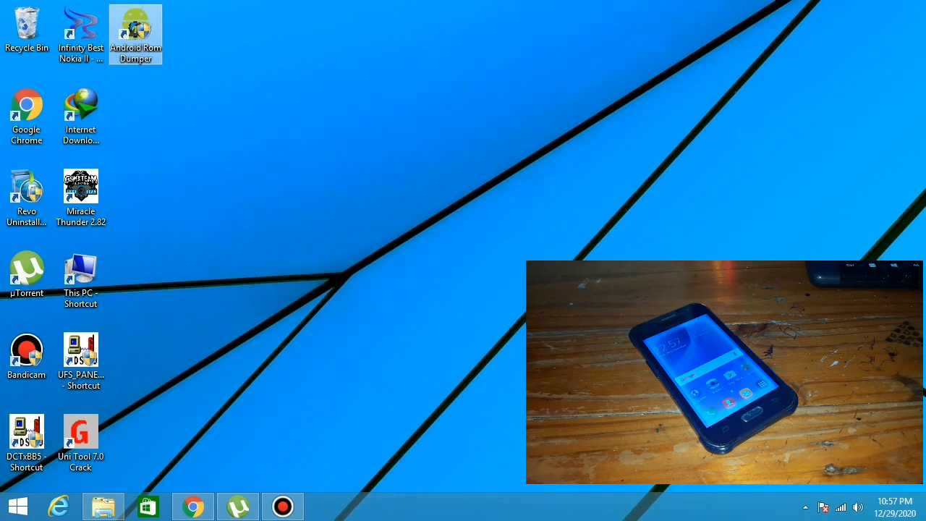
left_click(514, 277)
left_click_drag(505, 69, 392, 21)
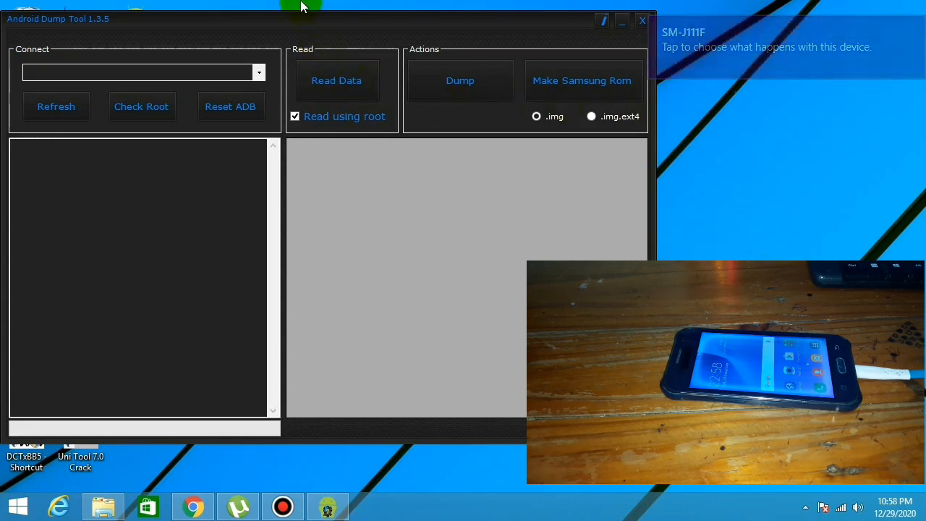
Detect the connected SM-J111F phone and check its root access
left_click(51, 112)
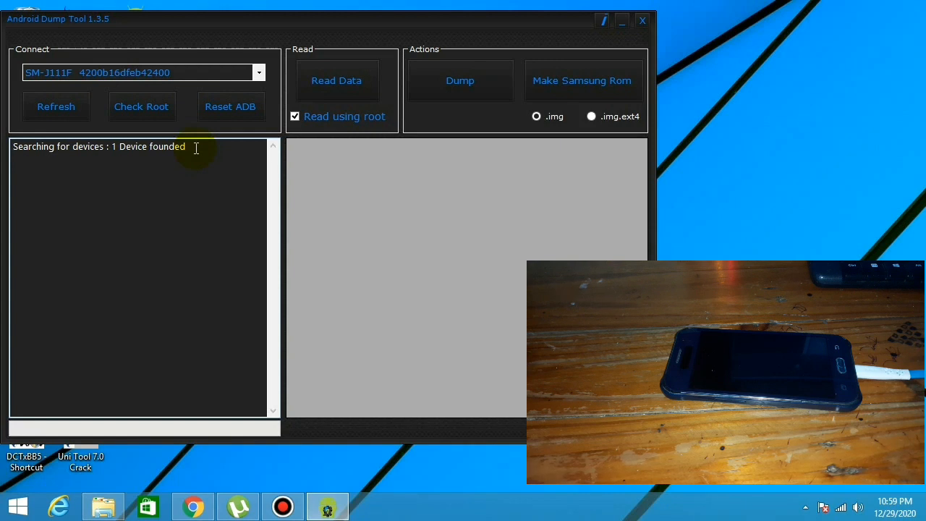
left_click(152, 108)
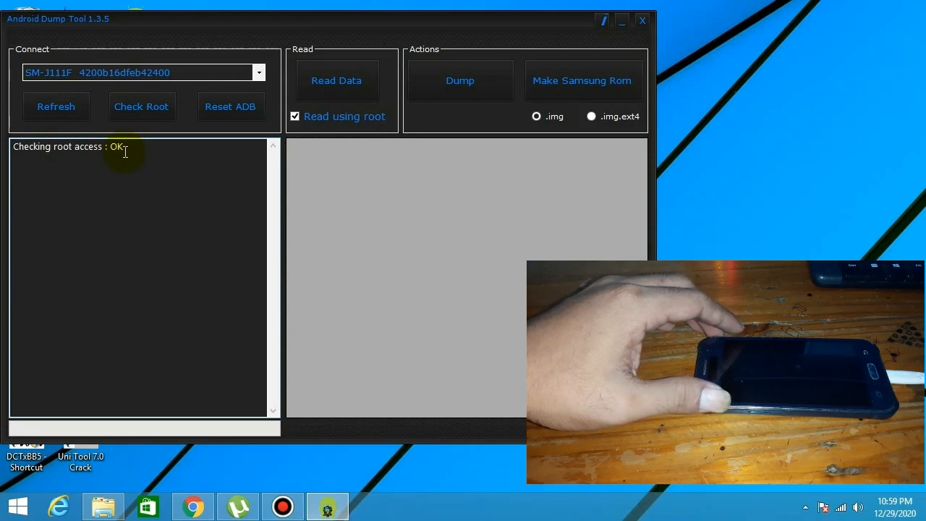
Read the phone's partition list using root
left_click(328, 81)
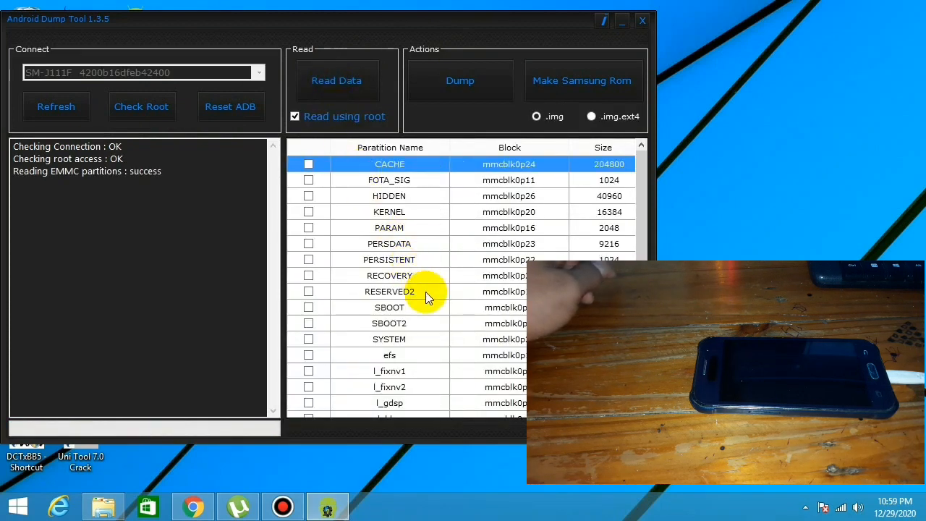
mouse_move(643, 219)
left_mouse_down()
mouse_move(643, 294)
mouse_move(651, 201)
left_mouse_up()
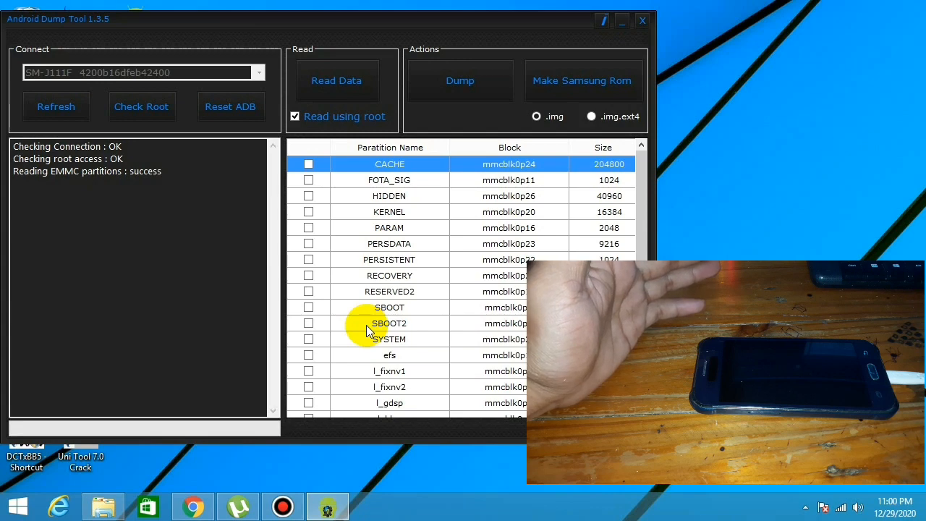
left_click(308, 164)
left_click(308, 180)
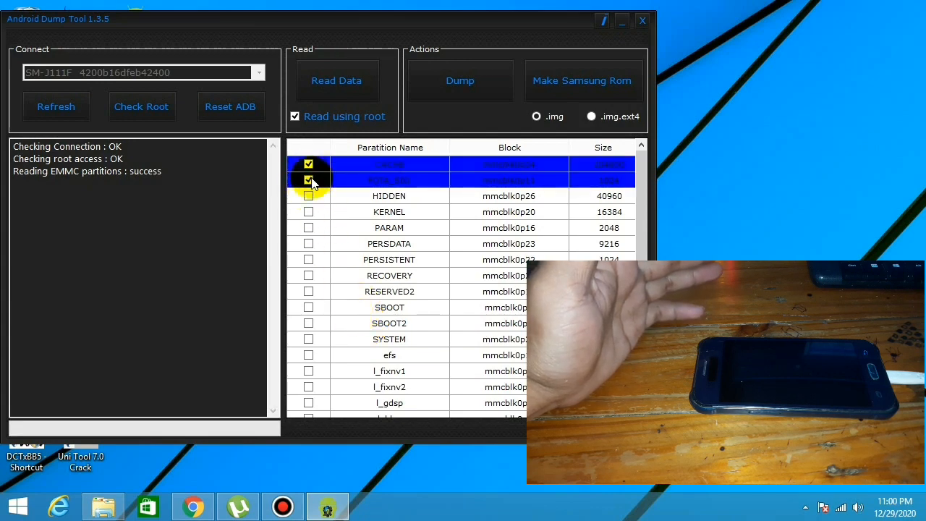
left_click(308, 180)
left_click(308, 164)
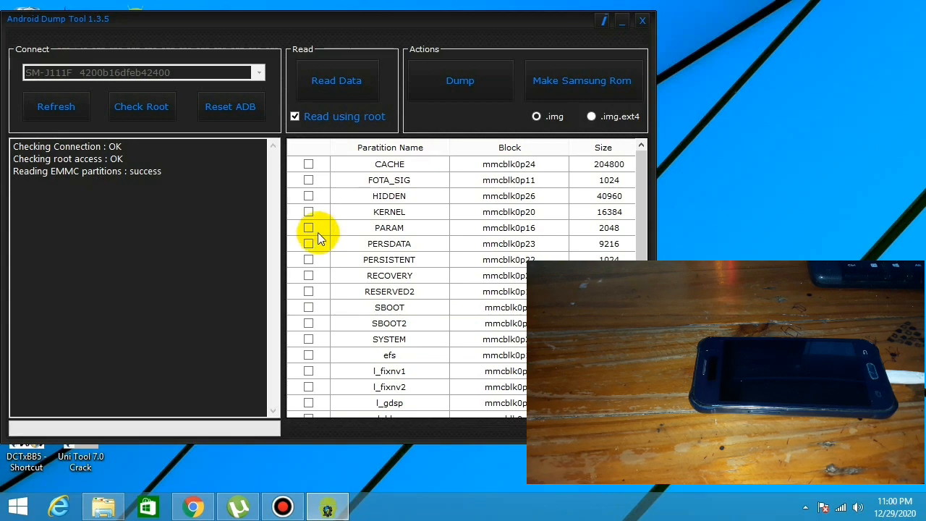
Mark only the SYSTEM partition and start dumping it in .img format
scroll(435, 328, "down", 2)
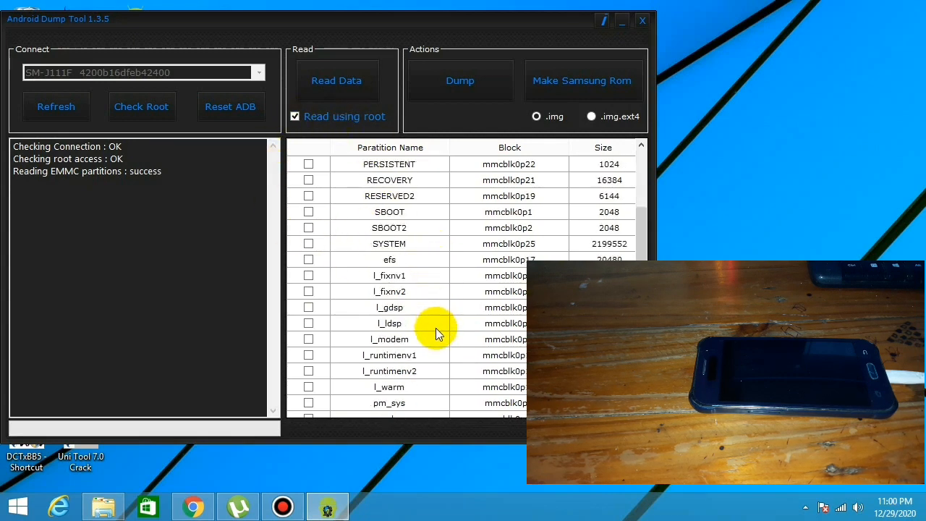
scroll(435, 328, "up", 1)
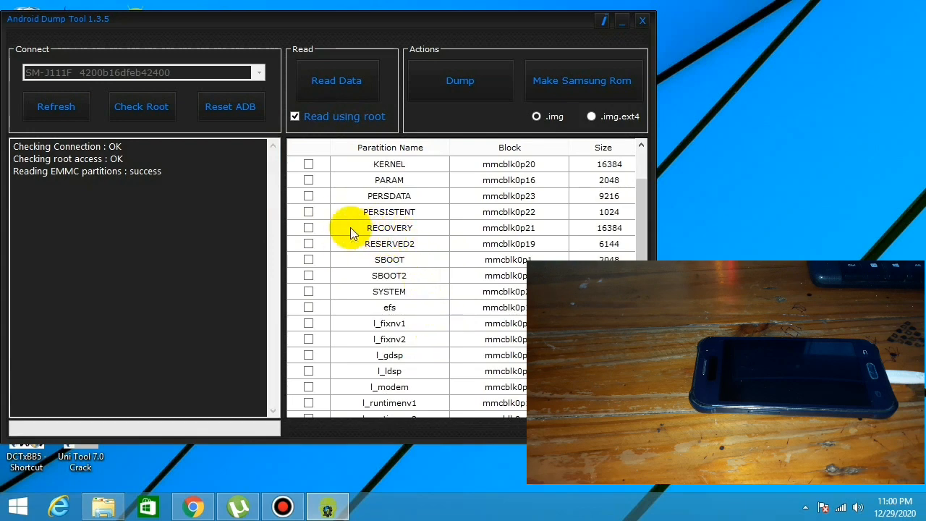
left_click(309, 228)
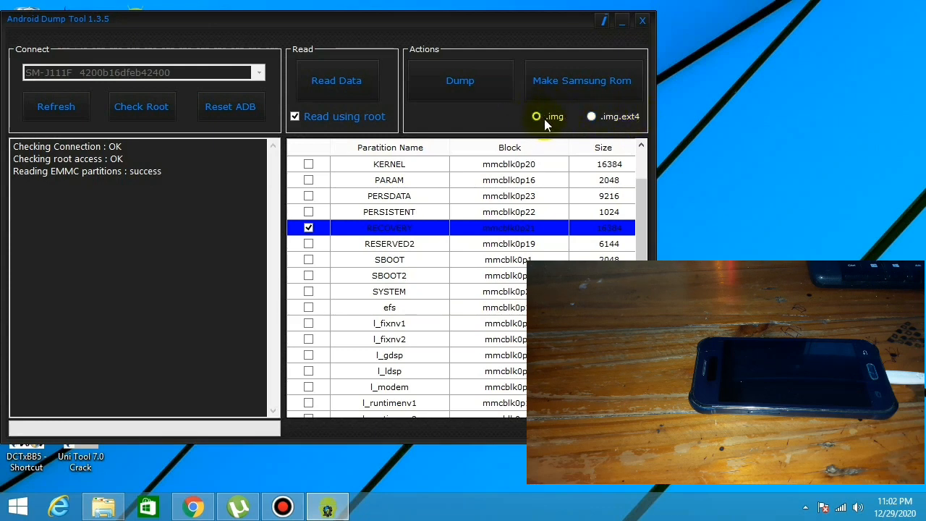
left_click(308, 228)
left_click(583, 82)
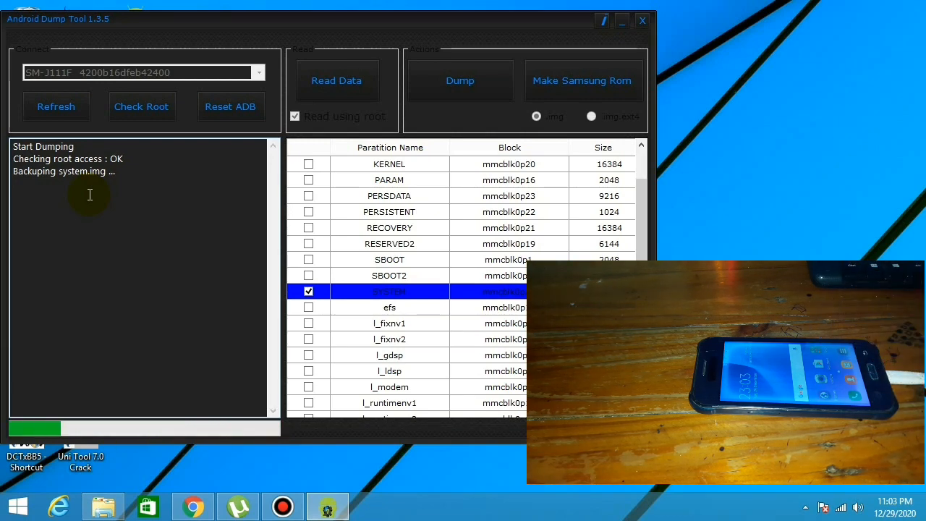
mouse_move(125, 174)
left_mouse_down()
mouse_move(16, 178)
mouse_move(115, 186)
left_mouse_up()
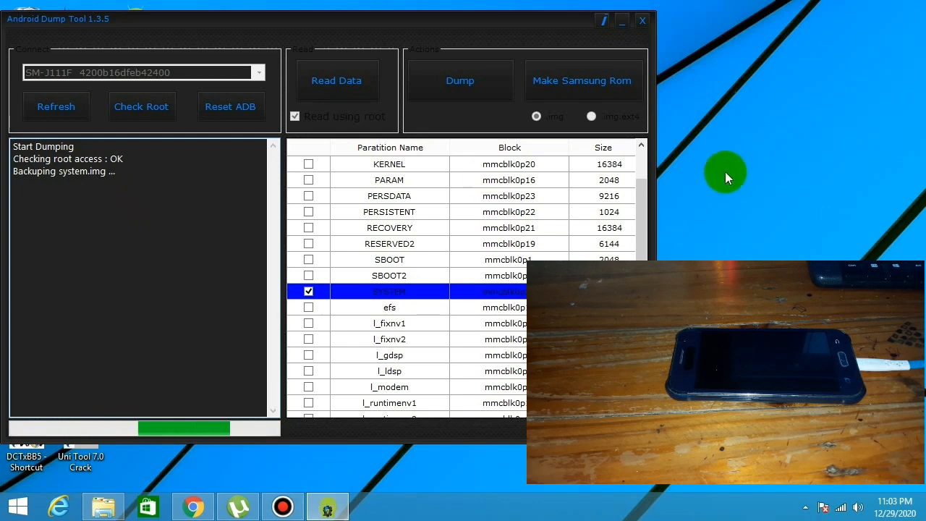
right_click(786, 130)
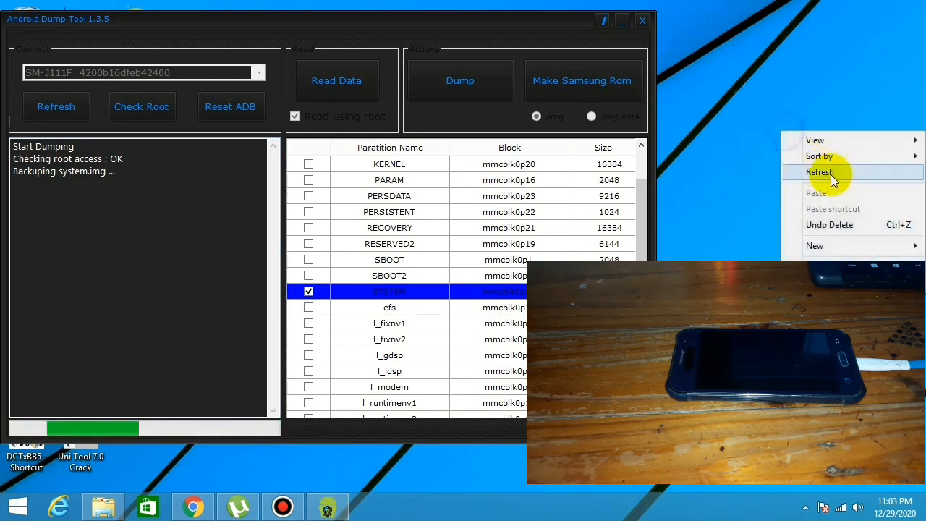
left_click(830, 175)
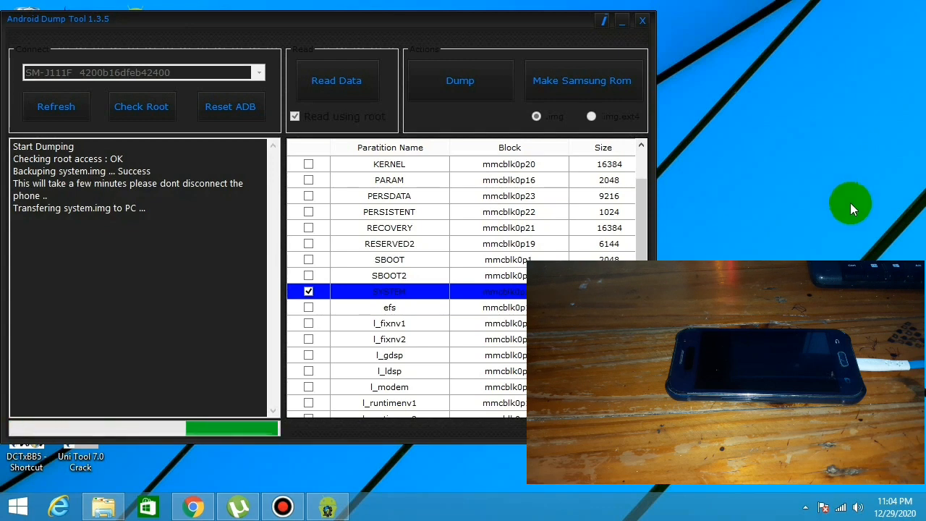
right_click(785, 186)
left_click(804, 223)
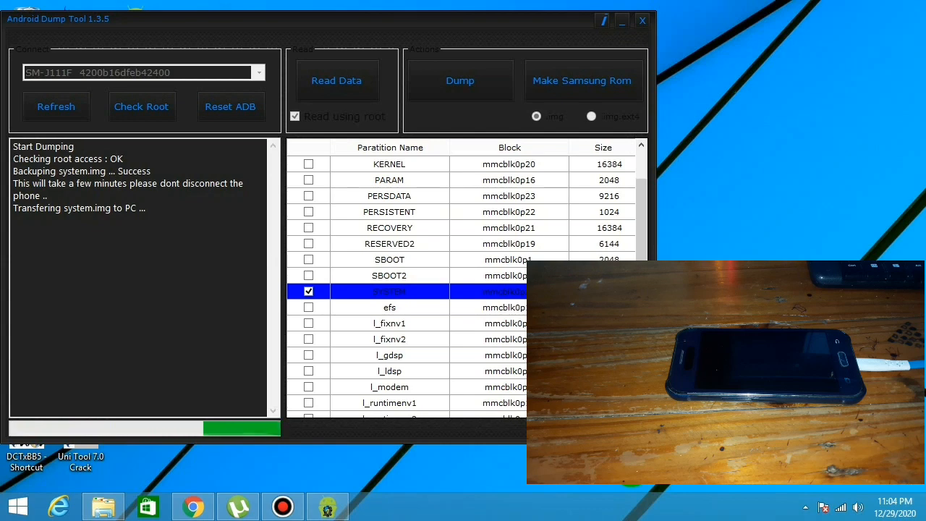
right_click(746, 202)
left_click(784, 246)
right_click(737, 209)
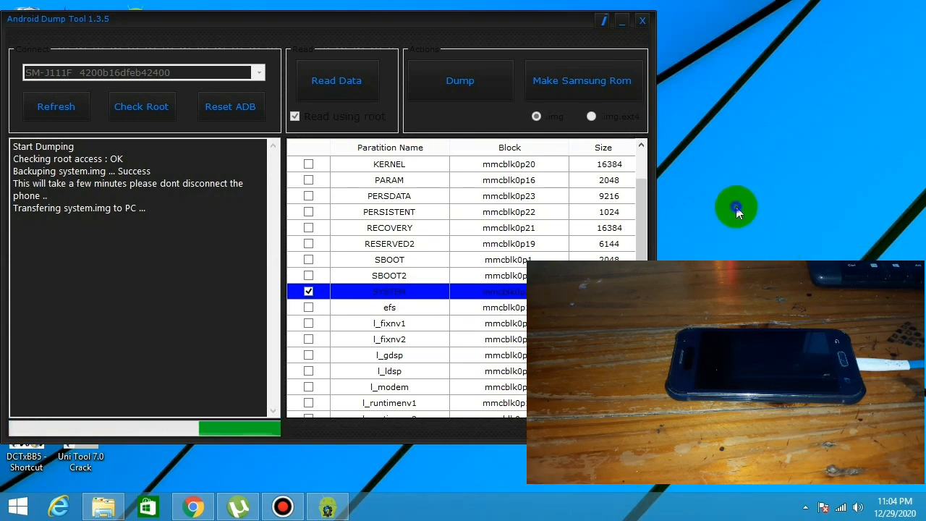
left_click(768, 250)
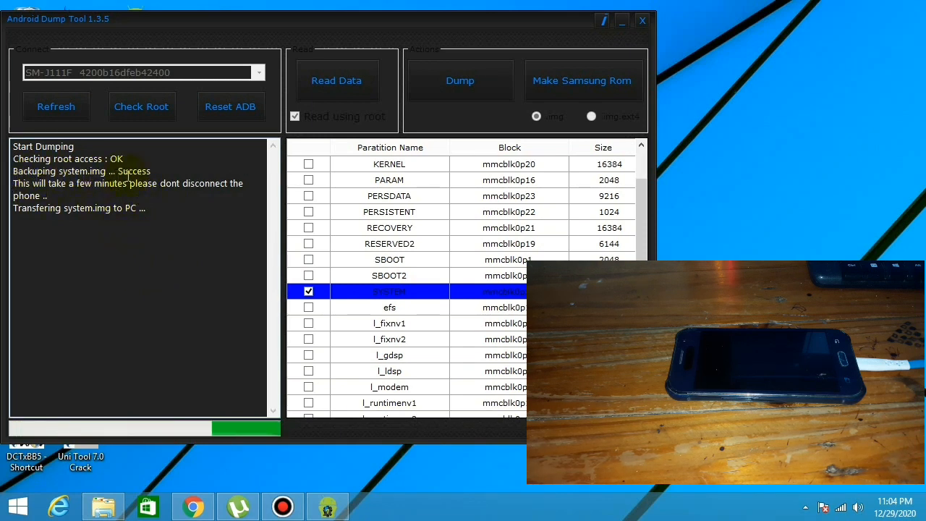
left_click_drag(168, 168, 118, 171)
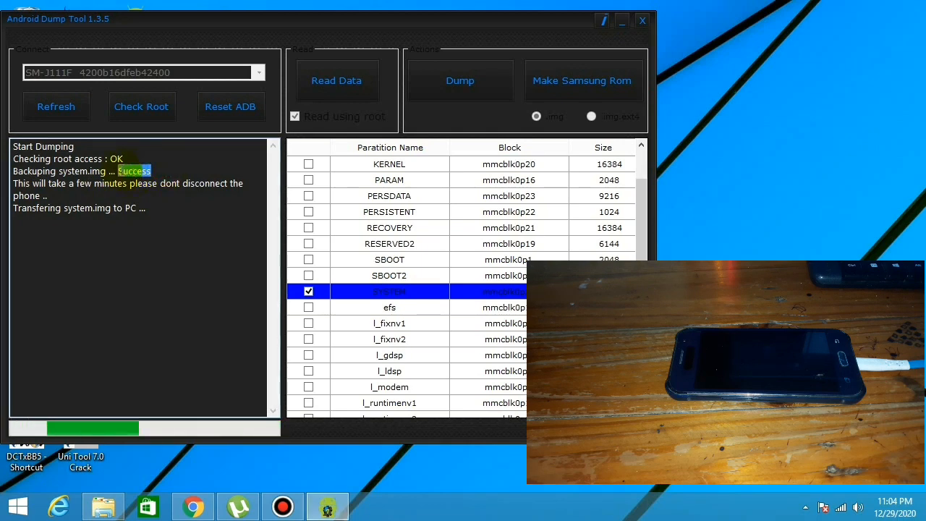
Examine the dump log for the system.img backup, PC transfer, and tar and MD5 conversion results
left_click(162, 173)
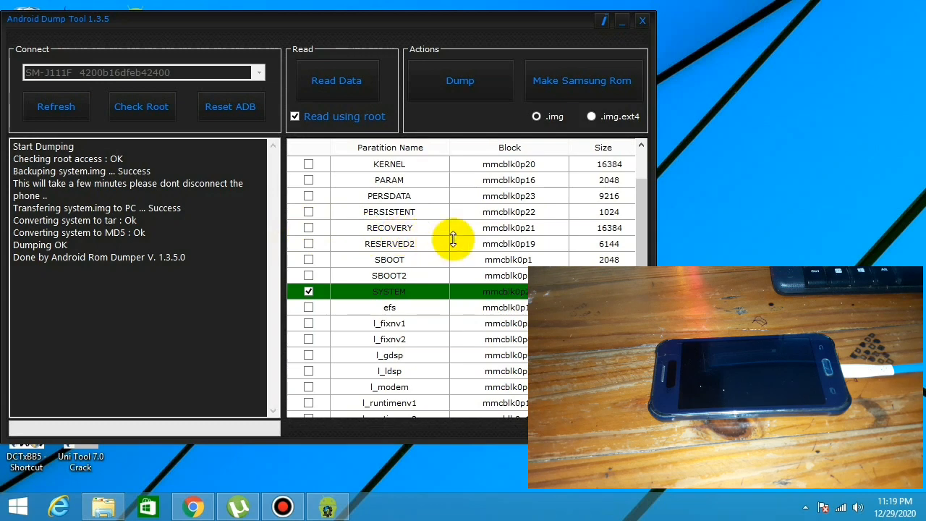
right_click(698, 236)
left_click(728, 277)
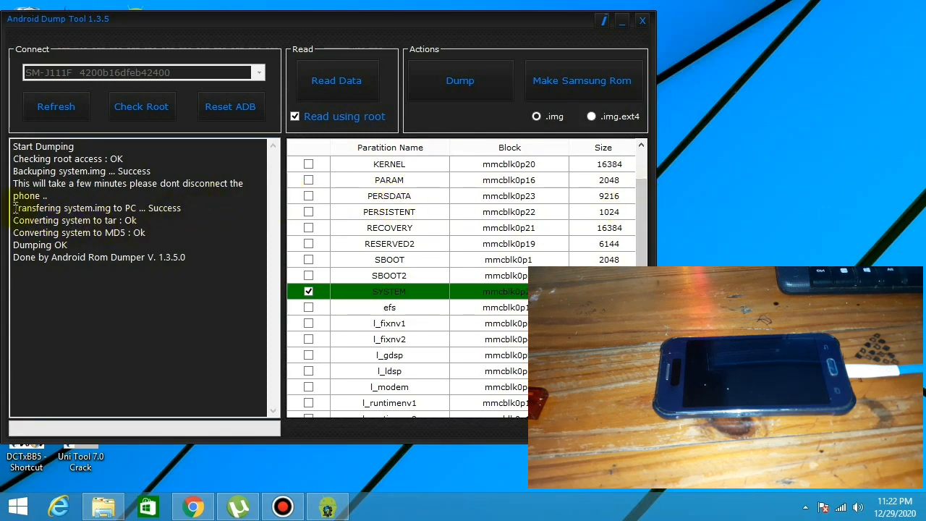
left_click_drag(14, 207, 195, 213)
left_click(197, 211)
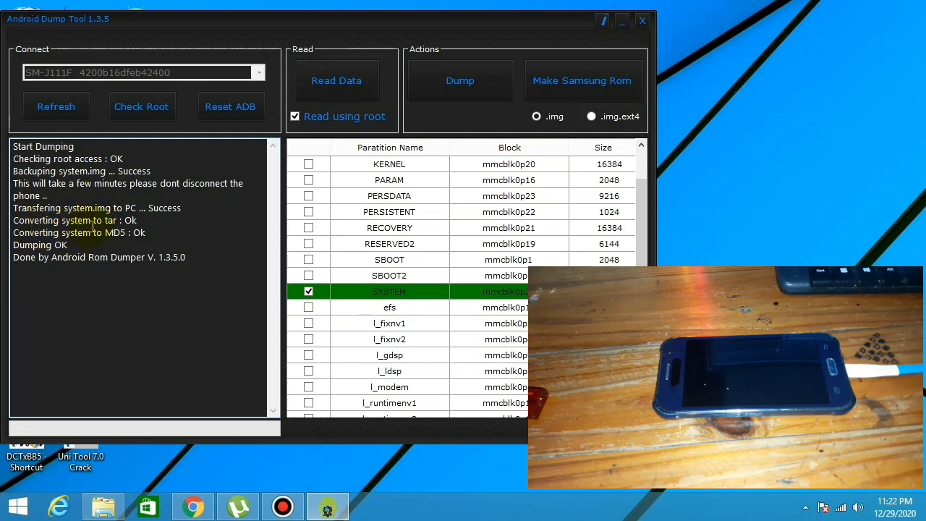
left_click_drag(124, 221, 145, 222)
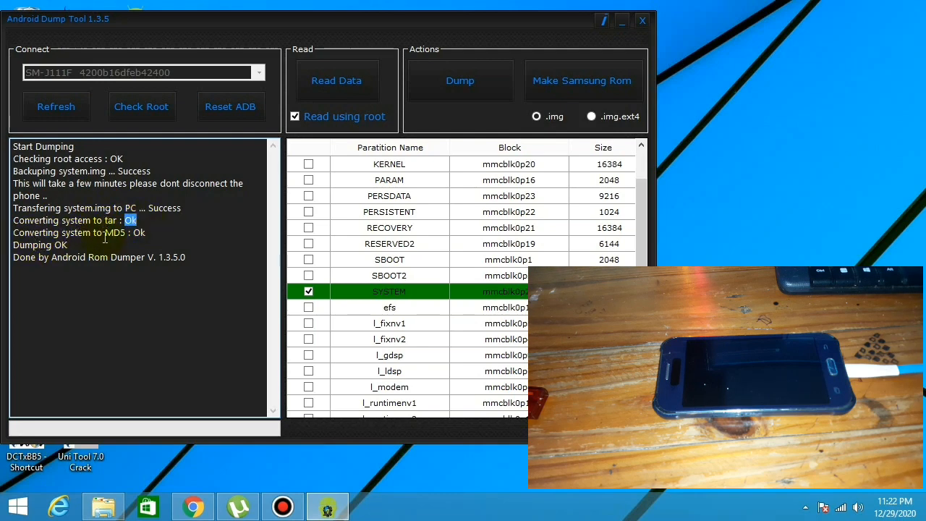
left_click_drag(106, 233, 159, 235)
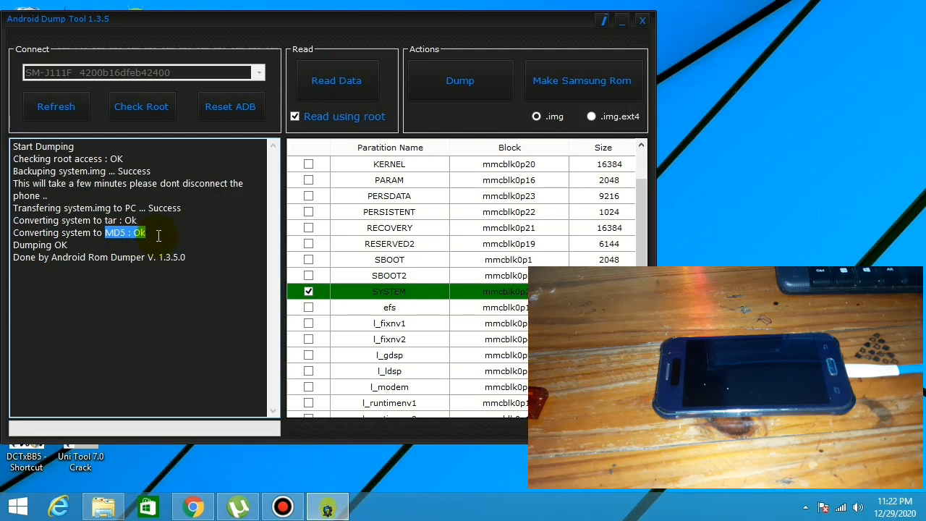
left_click(158, 235)
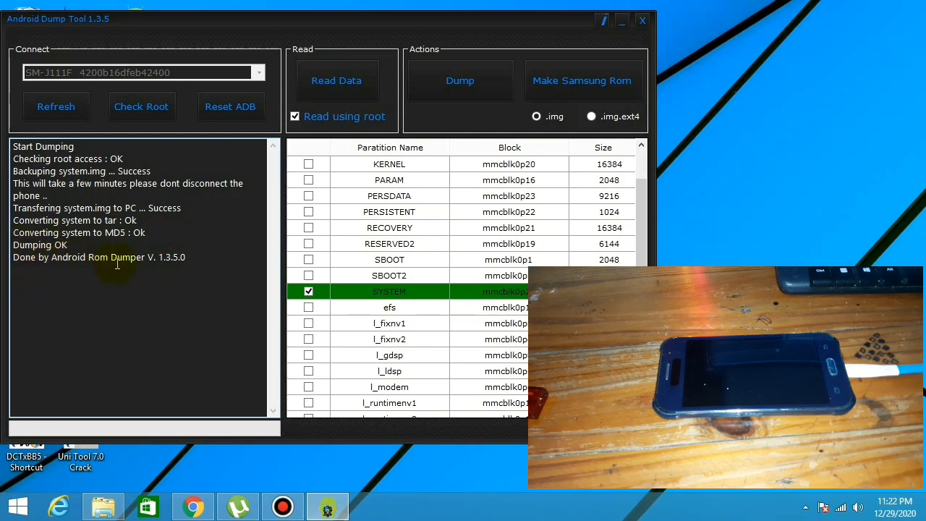
left_click_drag(200, 258, 7, 128)
left_click(203, 259)
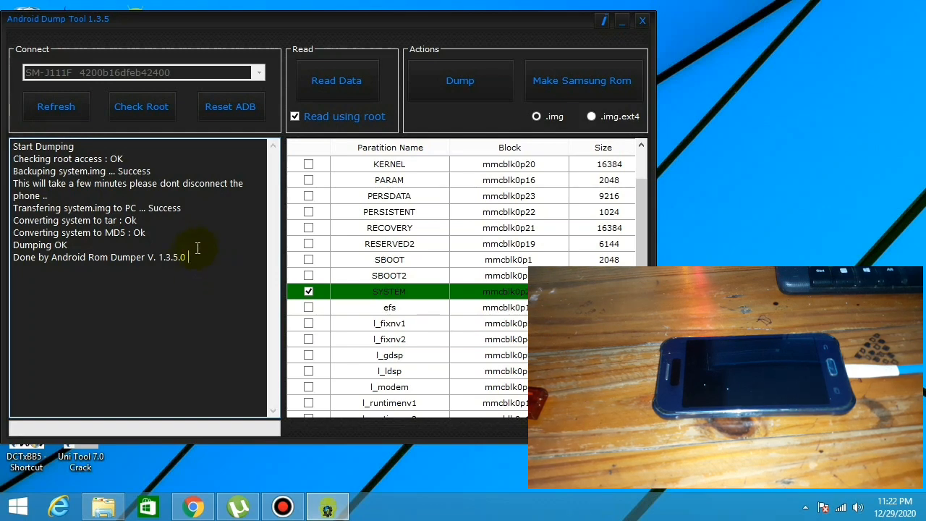
left_click(622, 21)
right_click(341, 98)
left_click(382, 141)
right_click(303, 128)
left_click(337, 167)
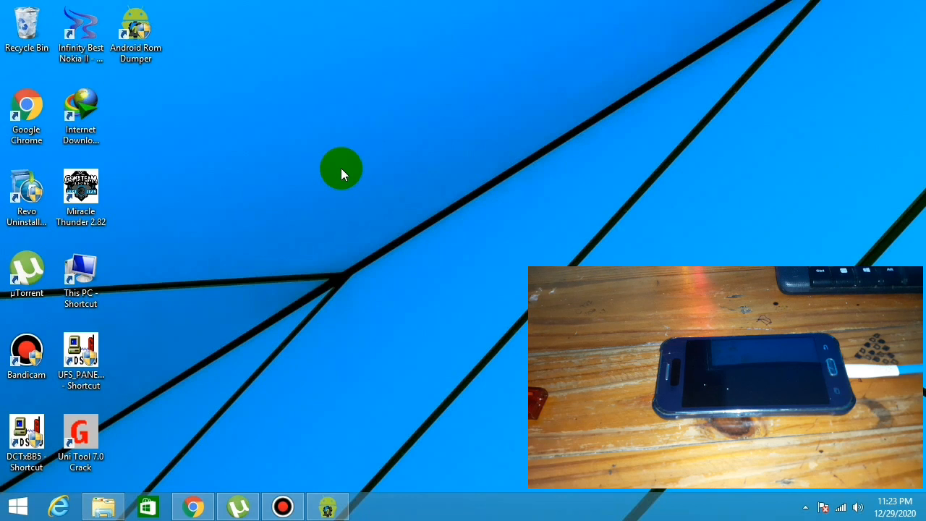
right_click(141, 29)
left_click(177, 53)
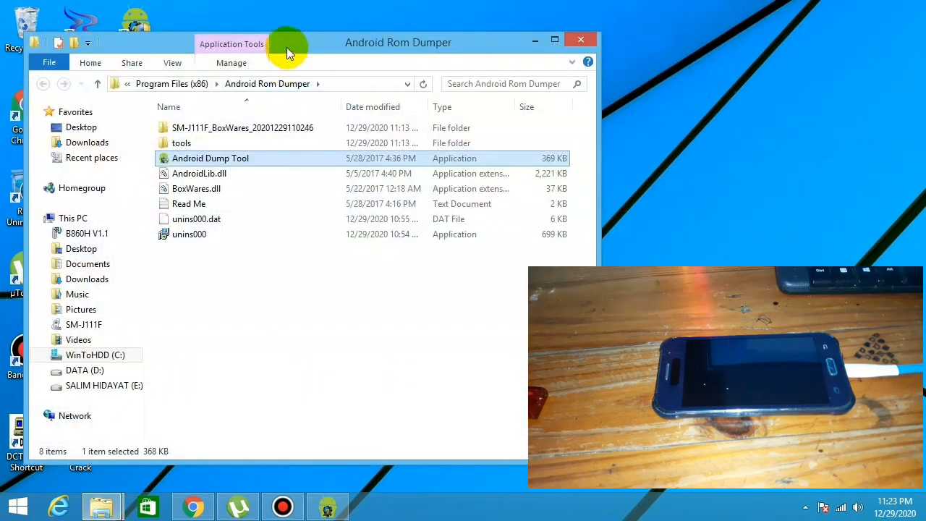
left_click_drag(302, 38, 441, 38)
double_click(371, 123)
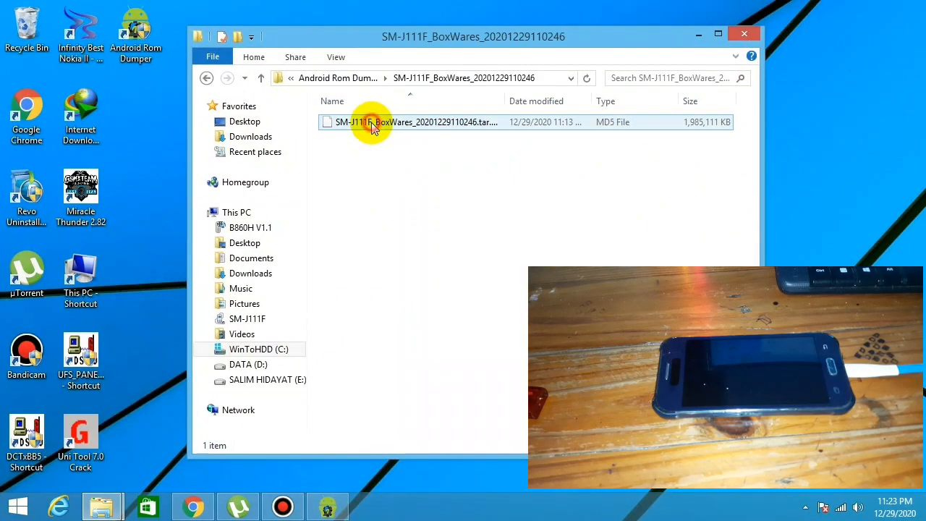
left_click(208, 78)
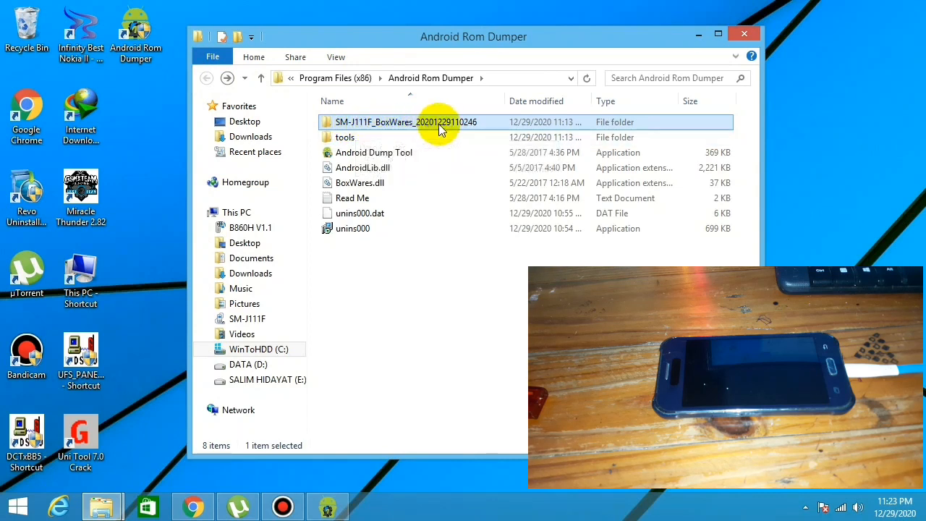
double_click(519, 123)
left_click(481, 126)
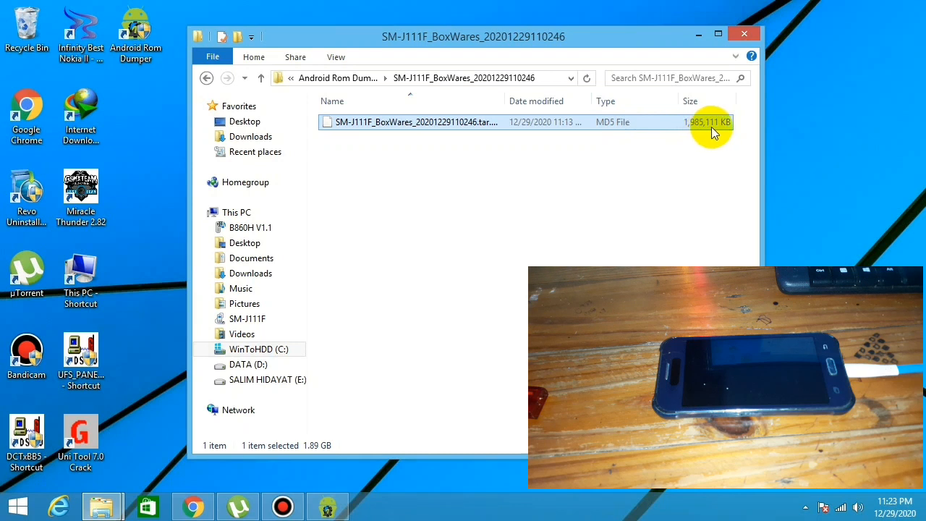
Move the dumped SM-J111F_BoxWares_20201229110246.tar.md5 file to the desktop, granting administrator permission
right_click(541, 127)
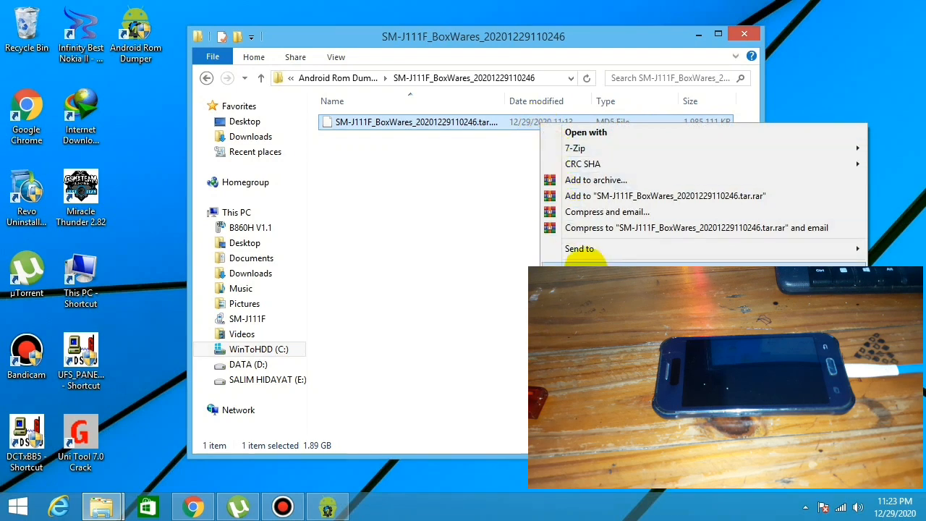
left_click(585, 268)
left_click(694, 35)
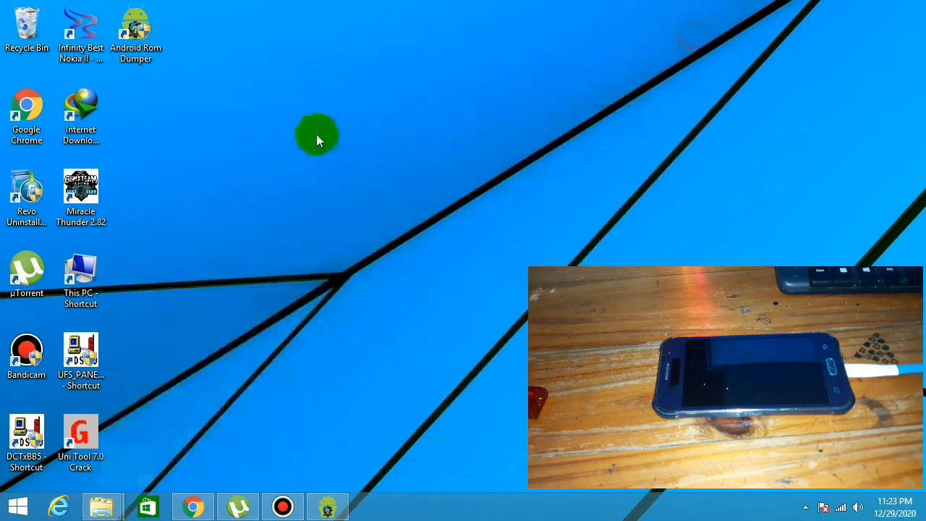
right_click(207, 89)
left_click(225, 149)
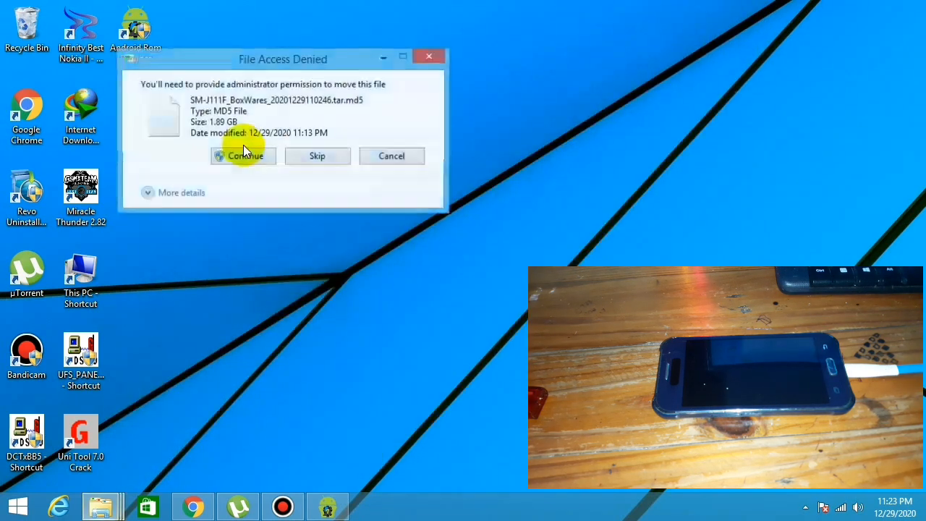
left_click(248, 156)
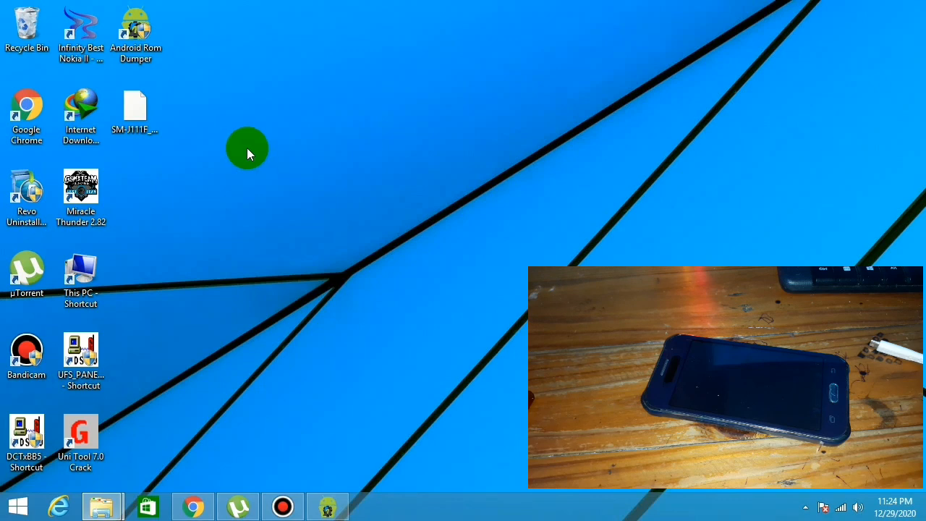
right_click(248, 153)
left_click(282, 184)
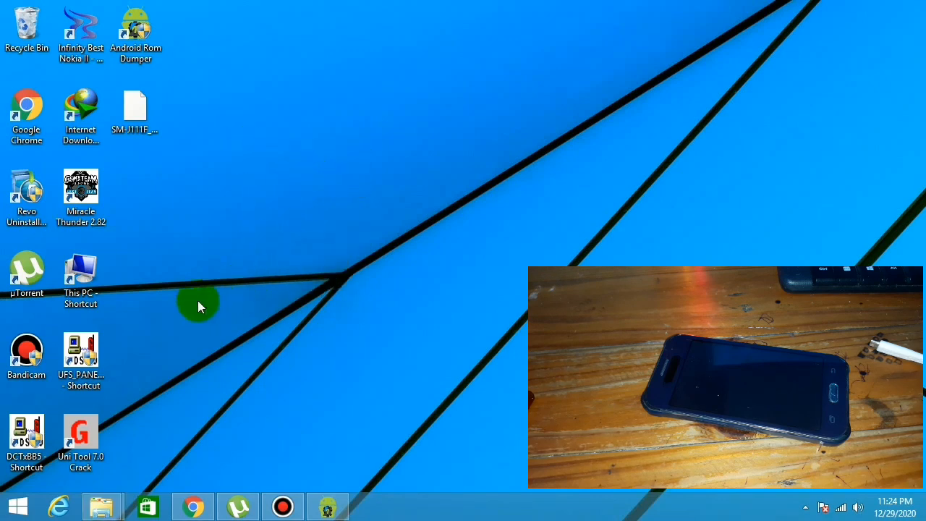
Launch Odin3 v3.14.1 from the Odin3_v3.14.1 folder under BAHAN ROOT\J11F on drive D
double_click(84, 287)
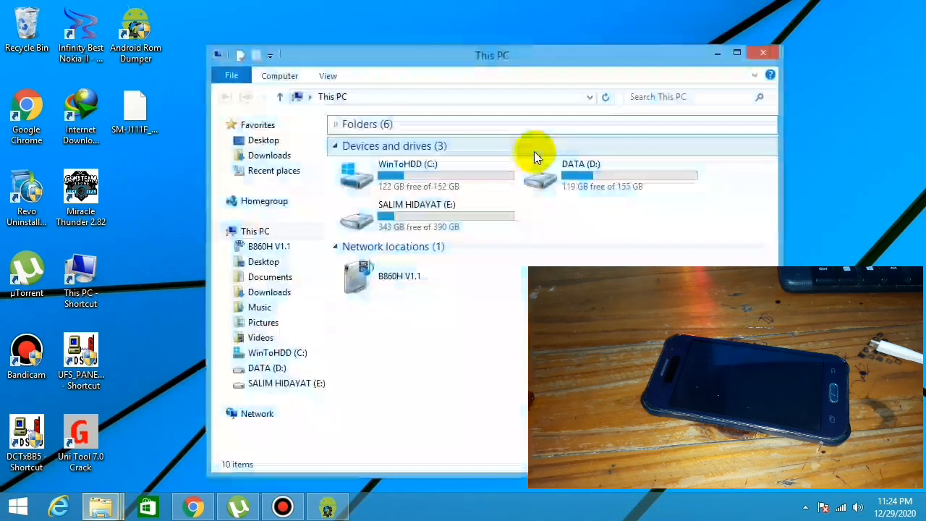
left_click_drag(547, 68, 351, 31)
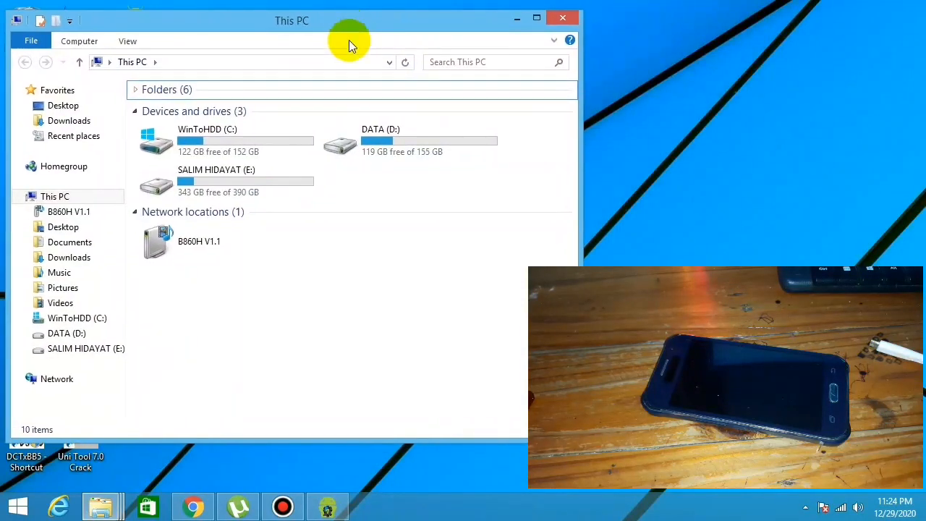
left_click(384, 151)
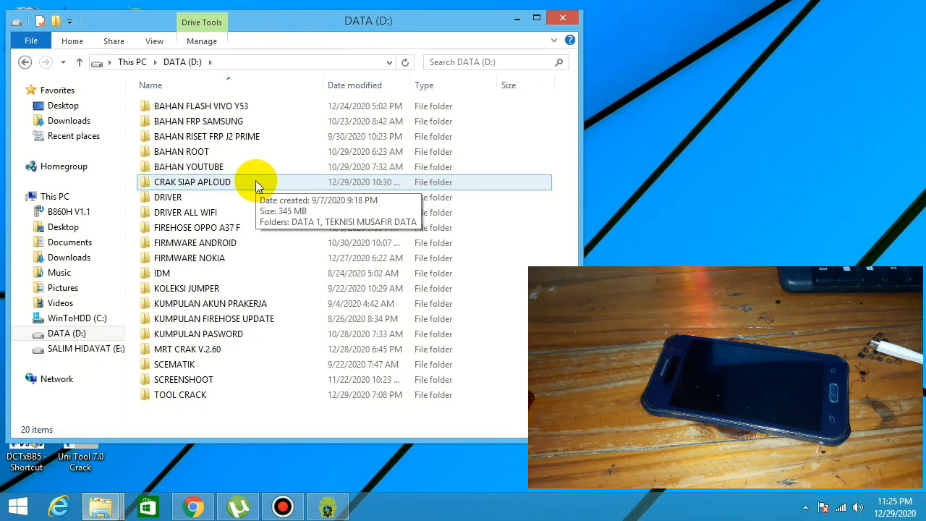
double_click(224, 149)
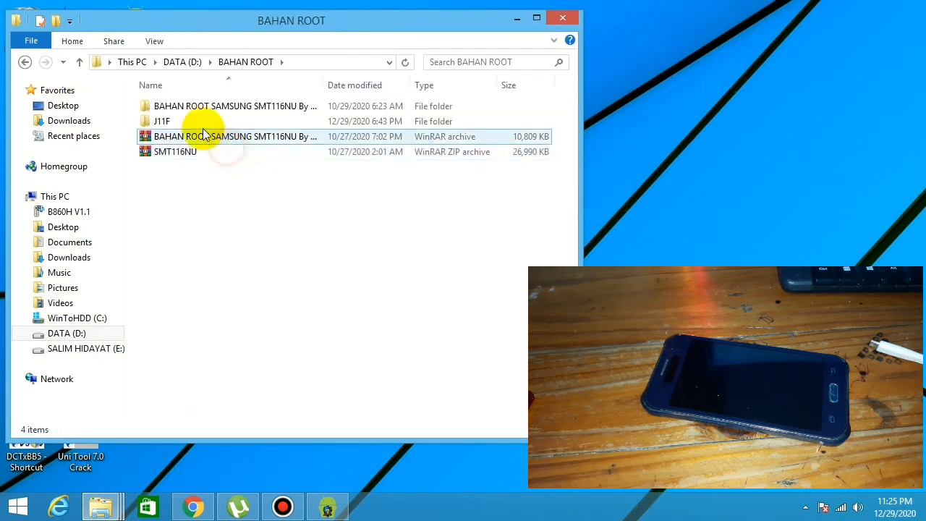
double_click(190, 122)
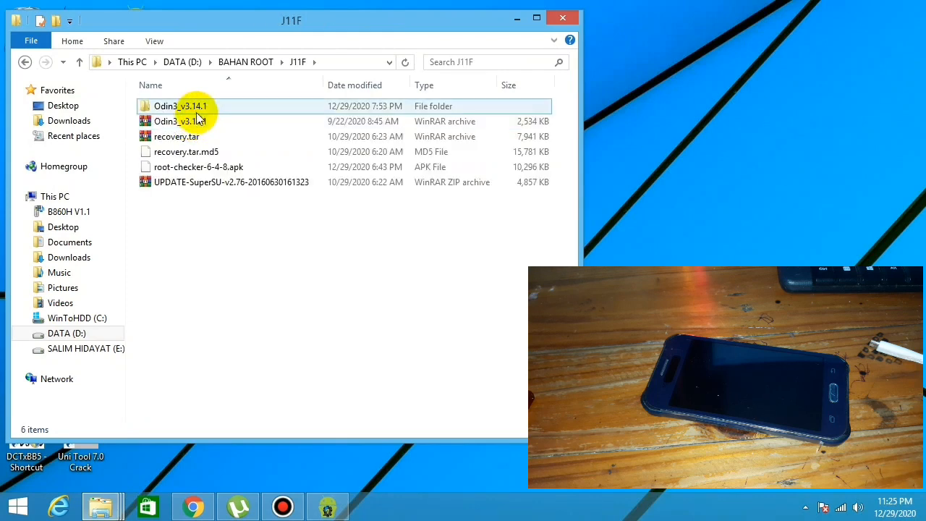
double_click(194, 107)
double_click(205, 166)
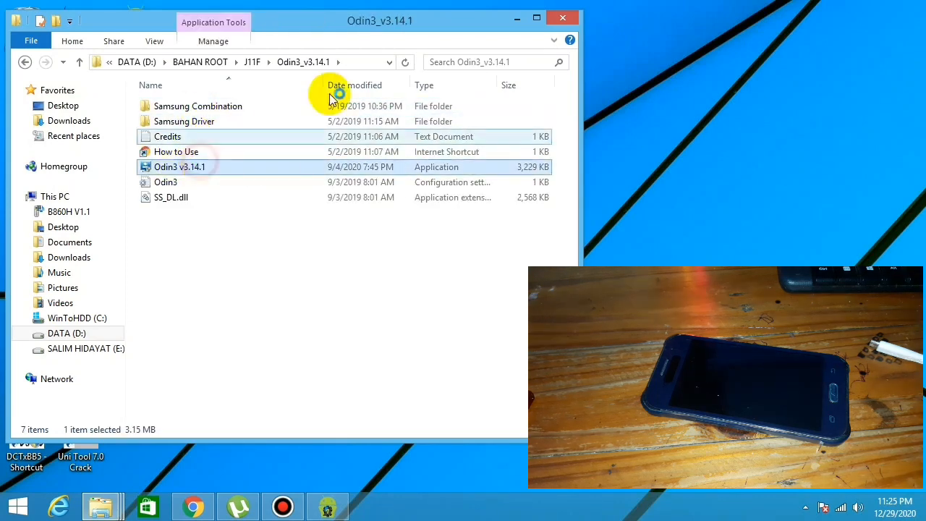
Minimize both folder windows, place the Odin3 window clear of the phone view, and minimize it
left_click(515, 18)
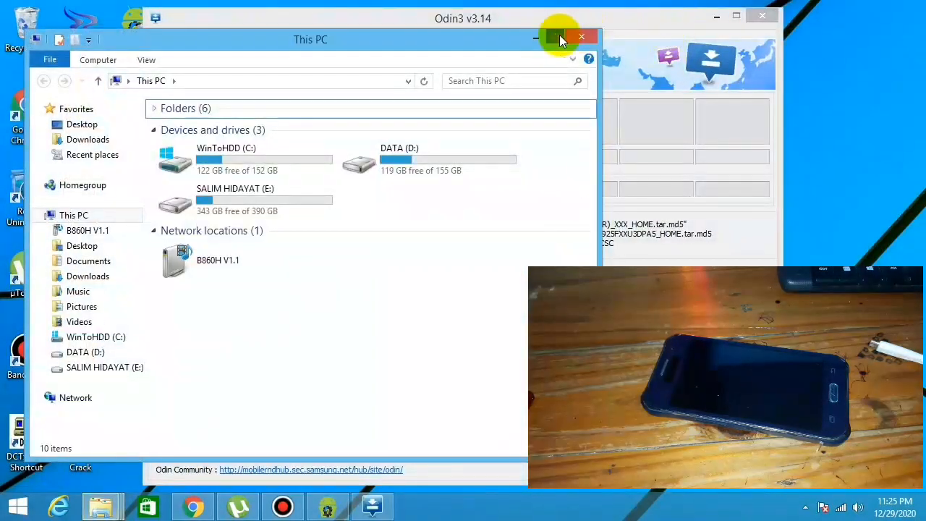
left_click(533, 35)
left_click_drag(622, 16, 481, 16)
right_click(741, 85)
left_click(760, 120)
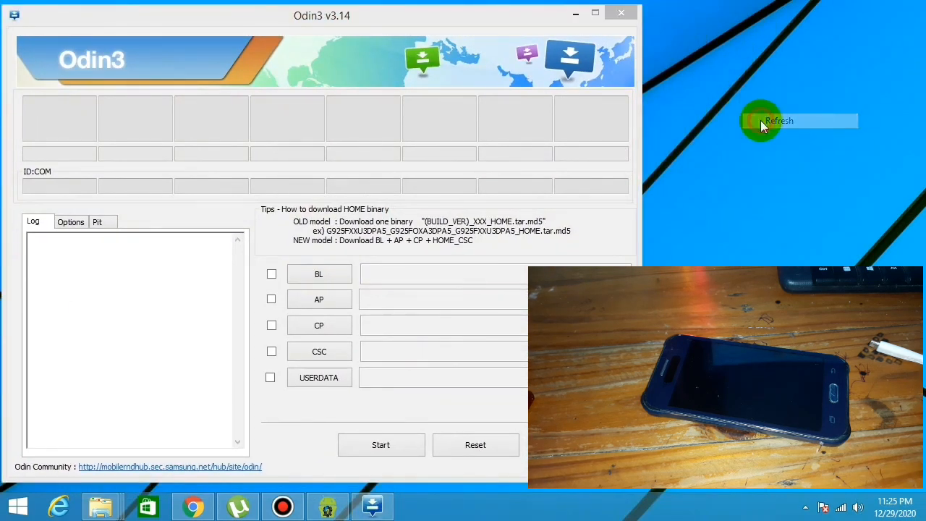
left_click(575, 14)
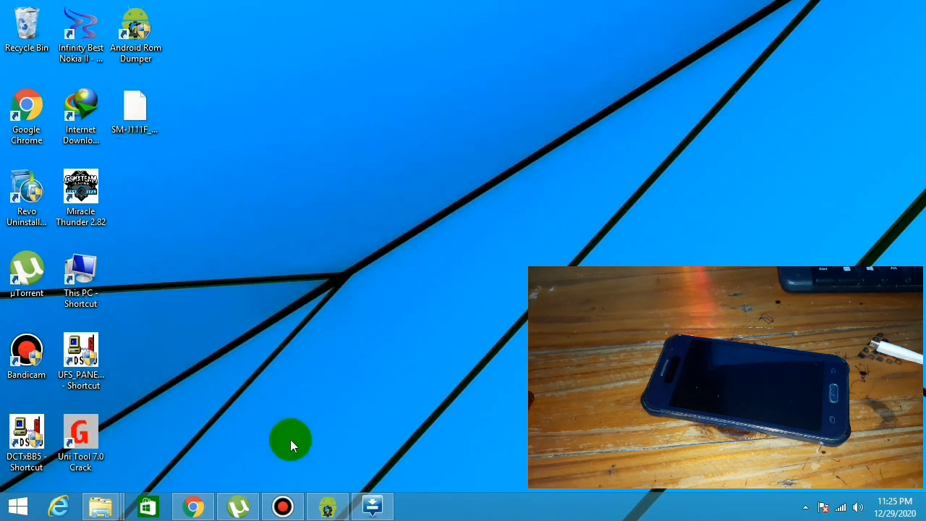
Restore Odin3 and load SM-J111F_BoxWares_20201229110246.tar.md5 from the desktop as the AP file
left_click(372, 507)
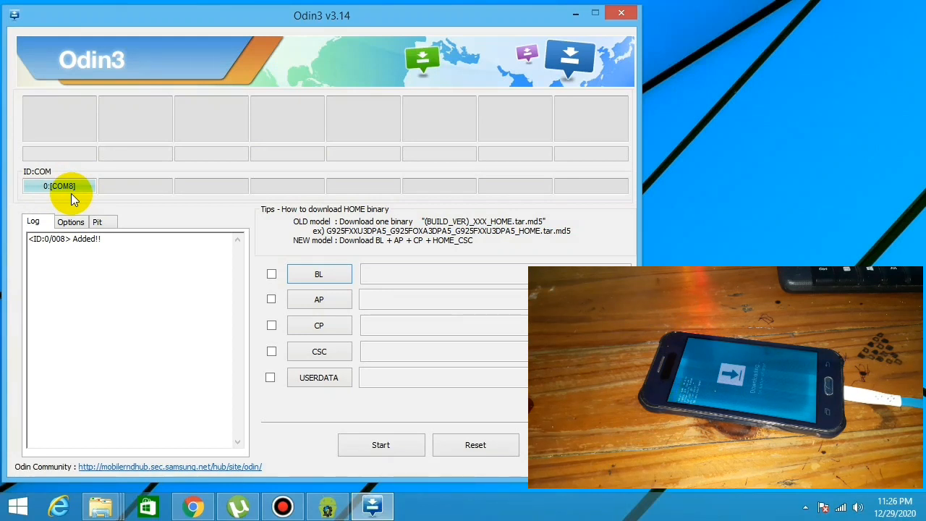
left_click(336, 305)
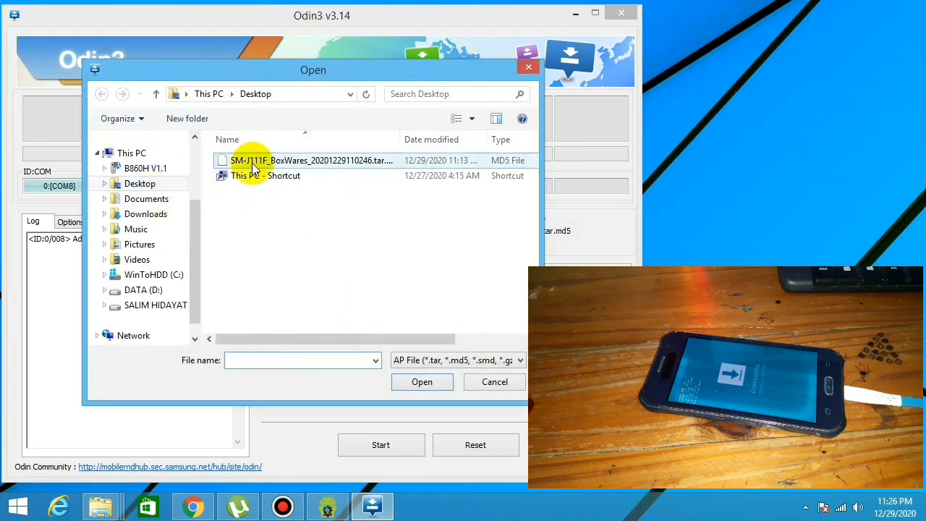
left_click(274, 162)
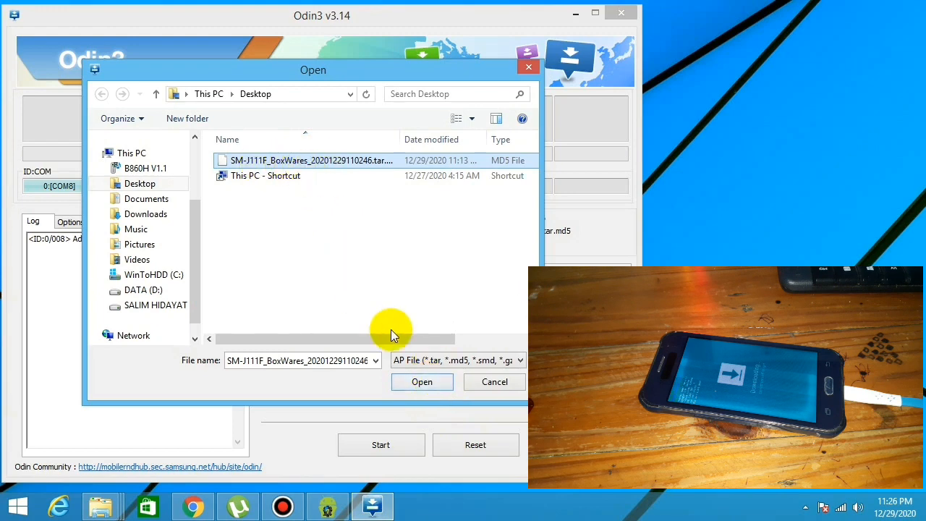
left_click(422, 384)
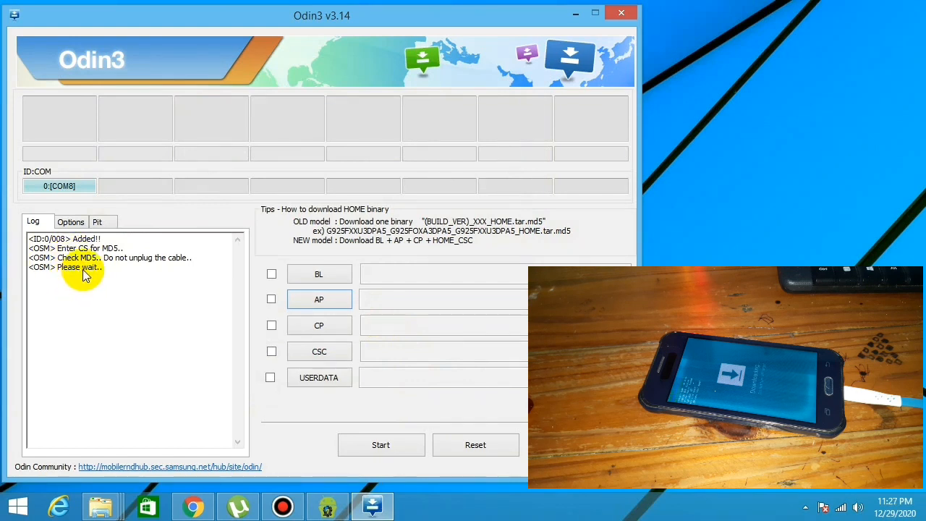
right_click(752, 170)
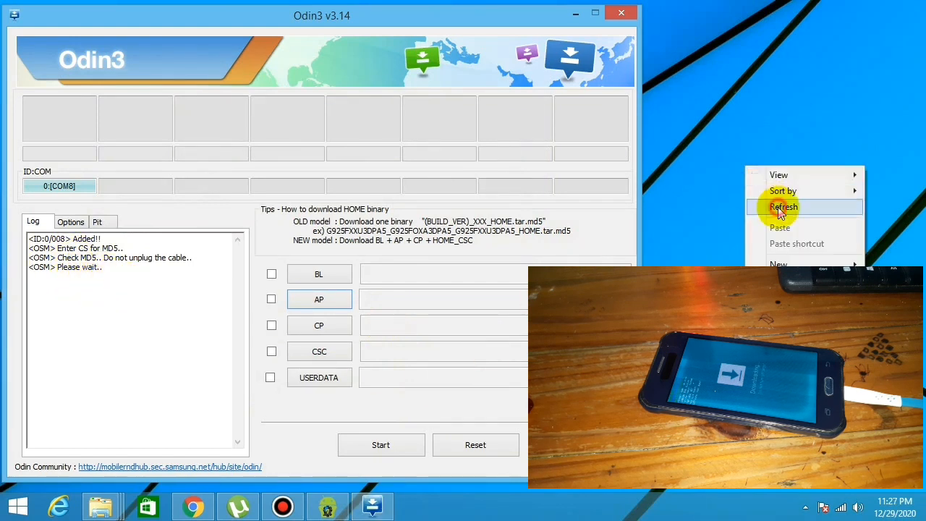
left_click(778, 207)
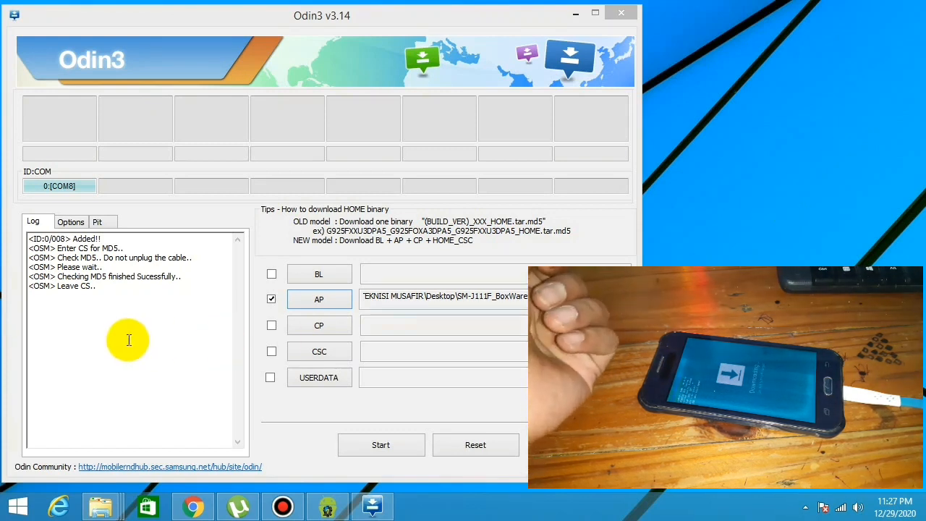
Review the MD5 check log and the flashing options, and start flashing the AP file to the connected phone
left_click(109, 282)
left_click_drag(186, 275, 100, 276)
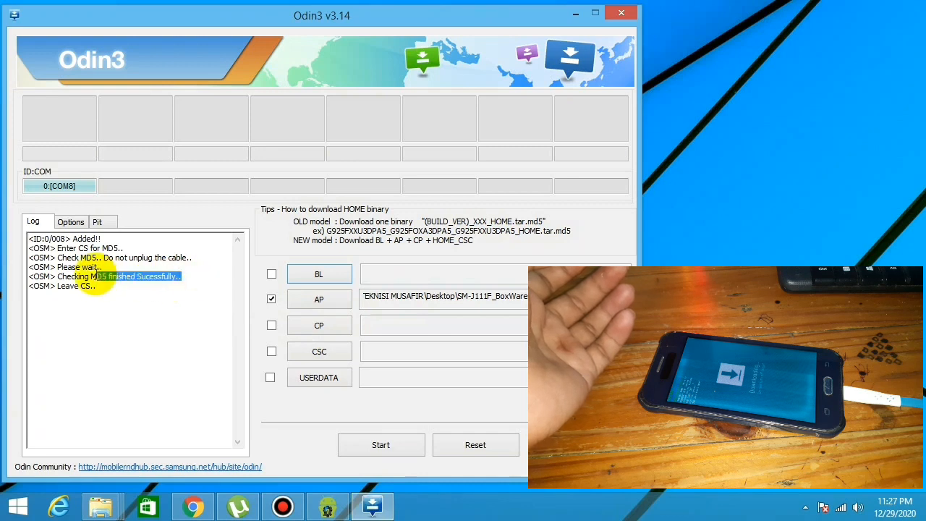
left_click(71, 221)
left_click(47, 223)
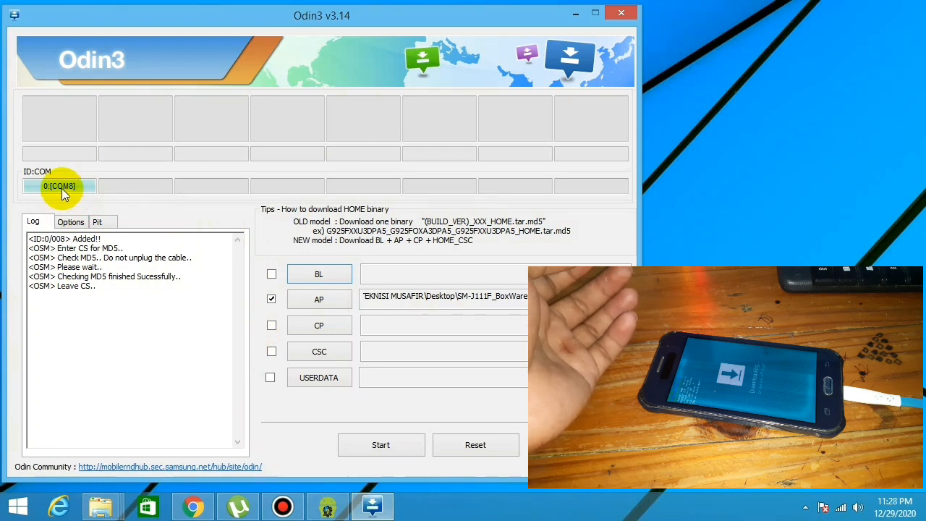
left_click(403, 446)
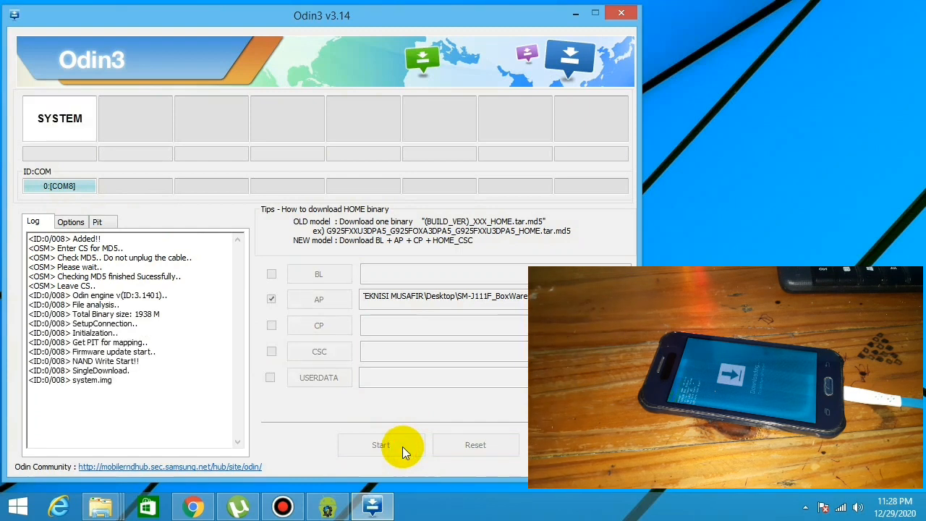